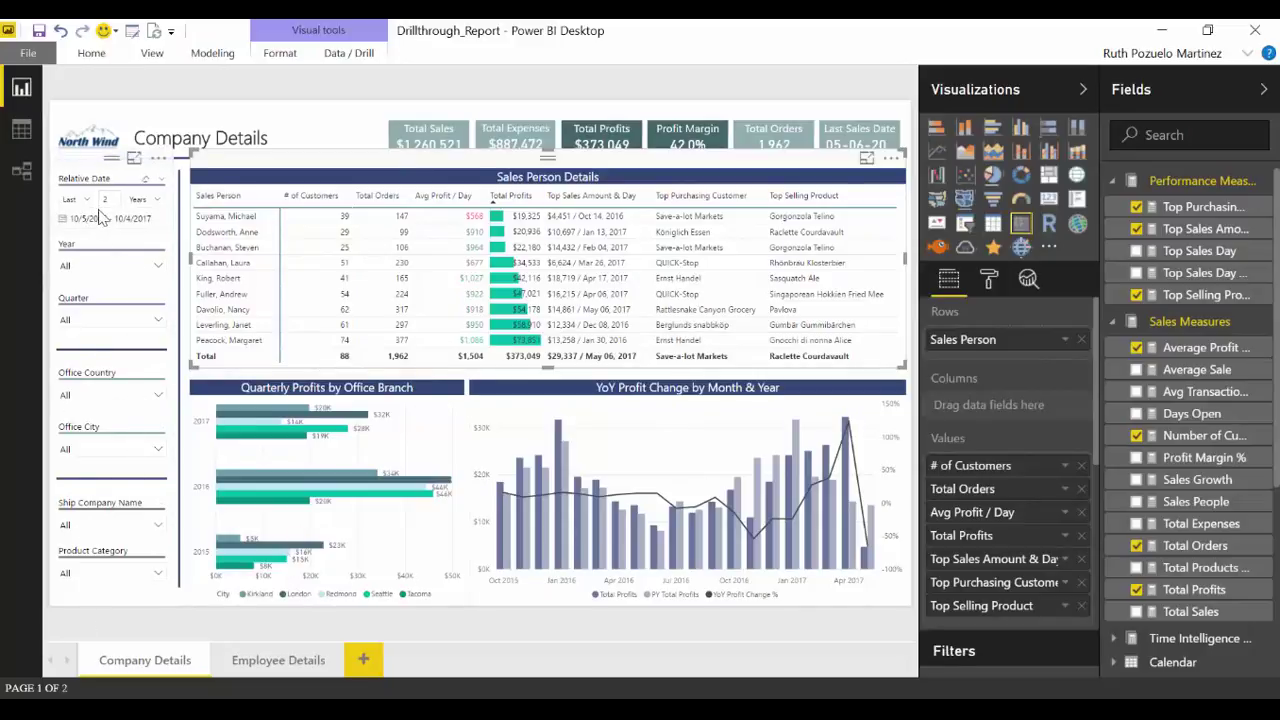
Step: Filter the Company Details report to the year 2017 using the Year slicer
click(118, 266)
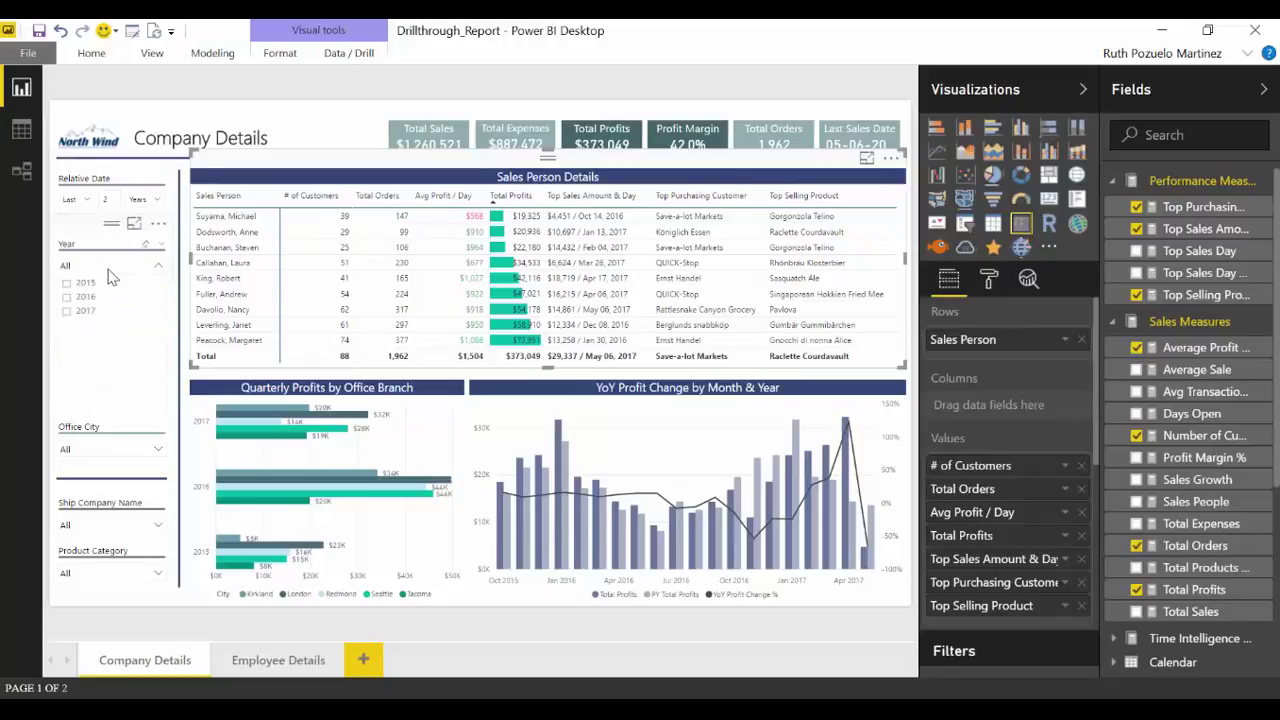
click(83, 315)
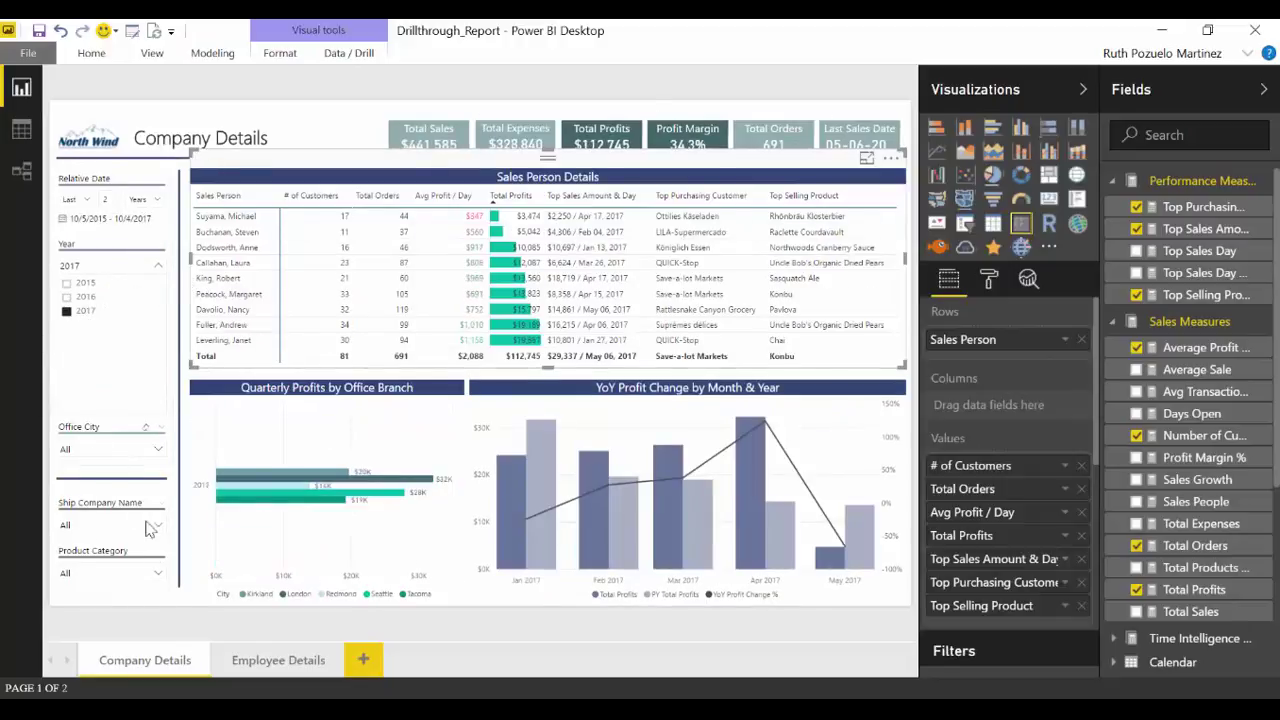
click(182, 386)
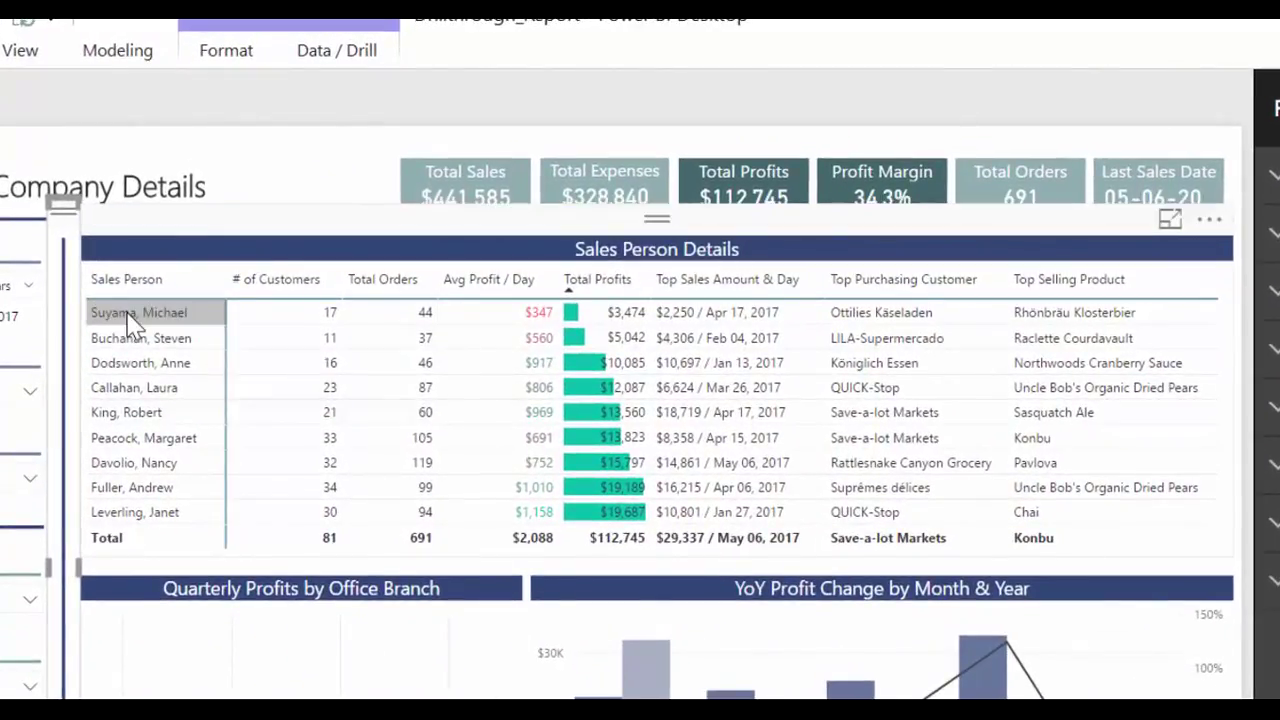
Step: Drill through from the first sales person's row to their Employee Details page
right_click(203, 234)
mouse_move(299, 452)
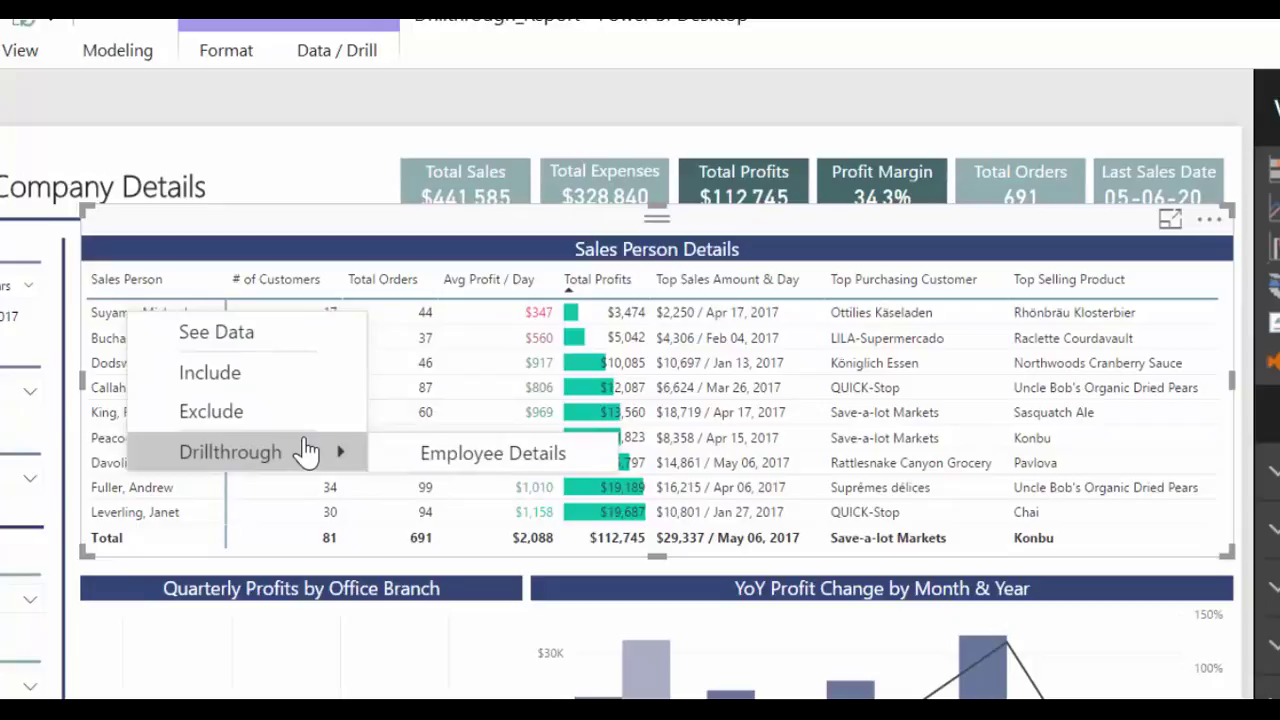
right_click(112, 320)
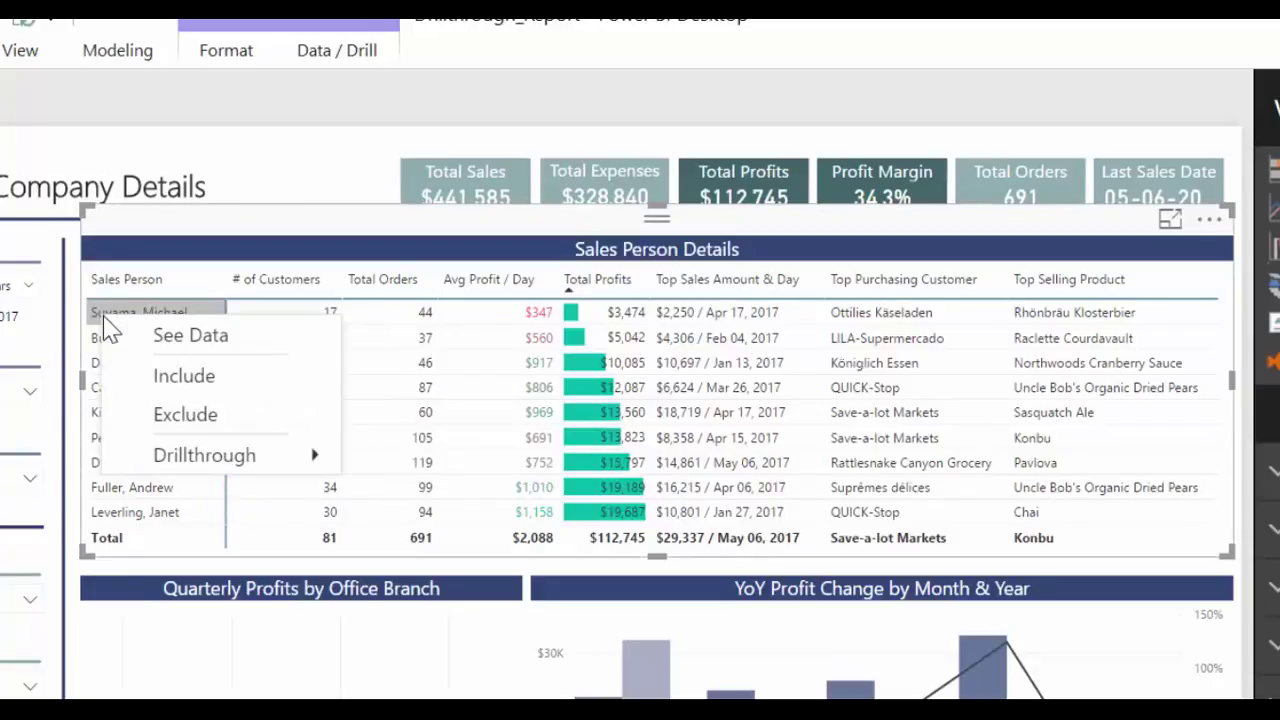
right_click(709, 330)
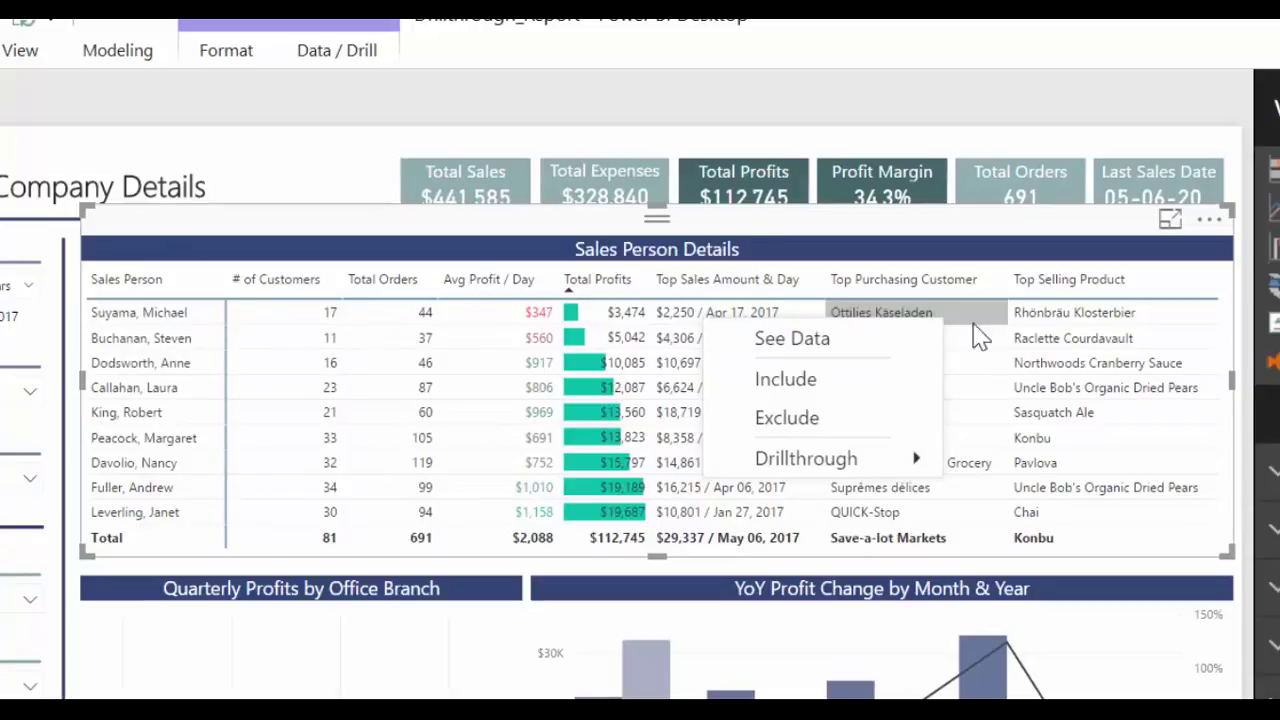
mouse_move(858, 468)
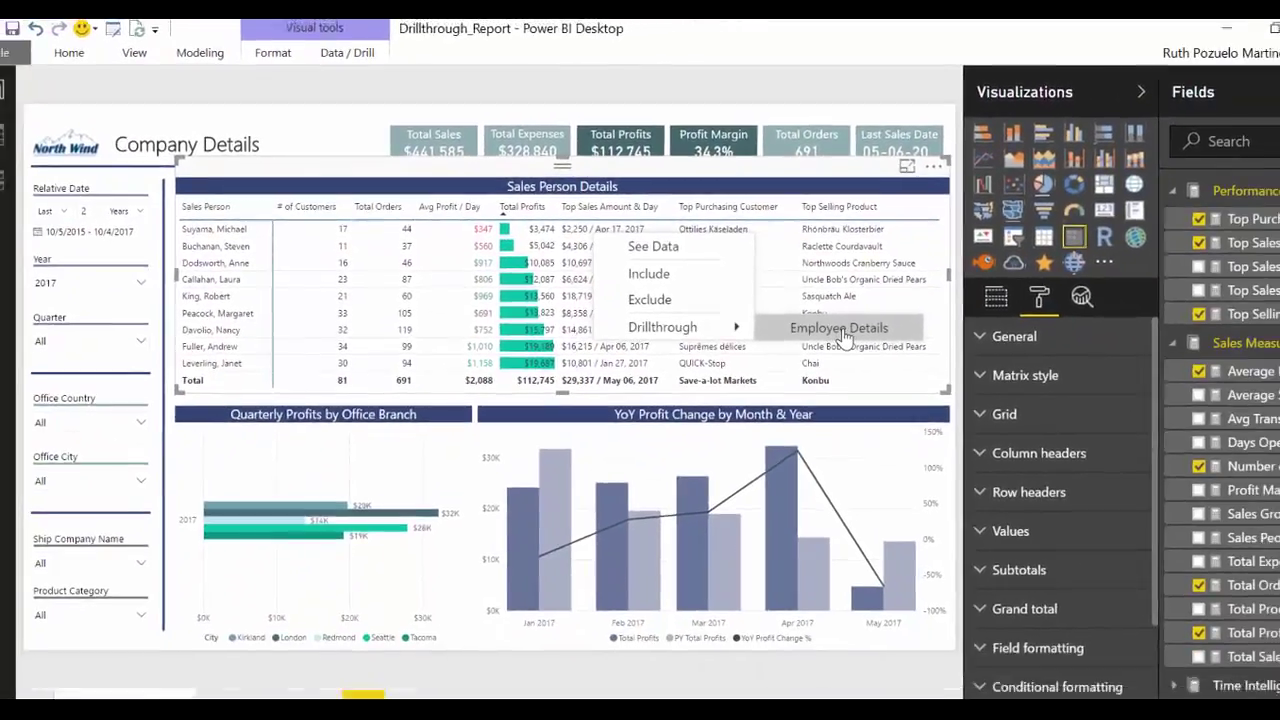
click(1068, 462)
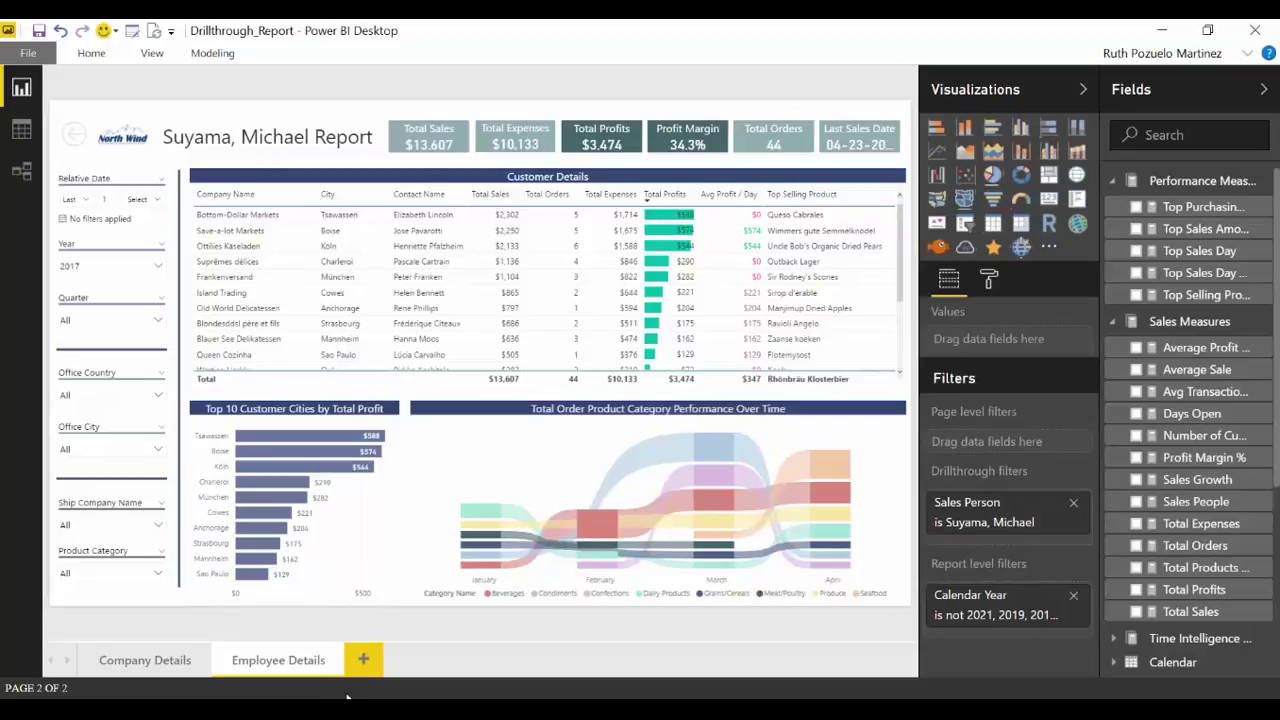
Step: Add a new blank report page named 'Customer Details'
click(374, 664)
double_click(381, 660)
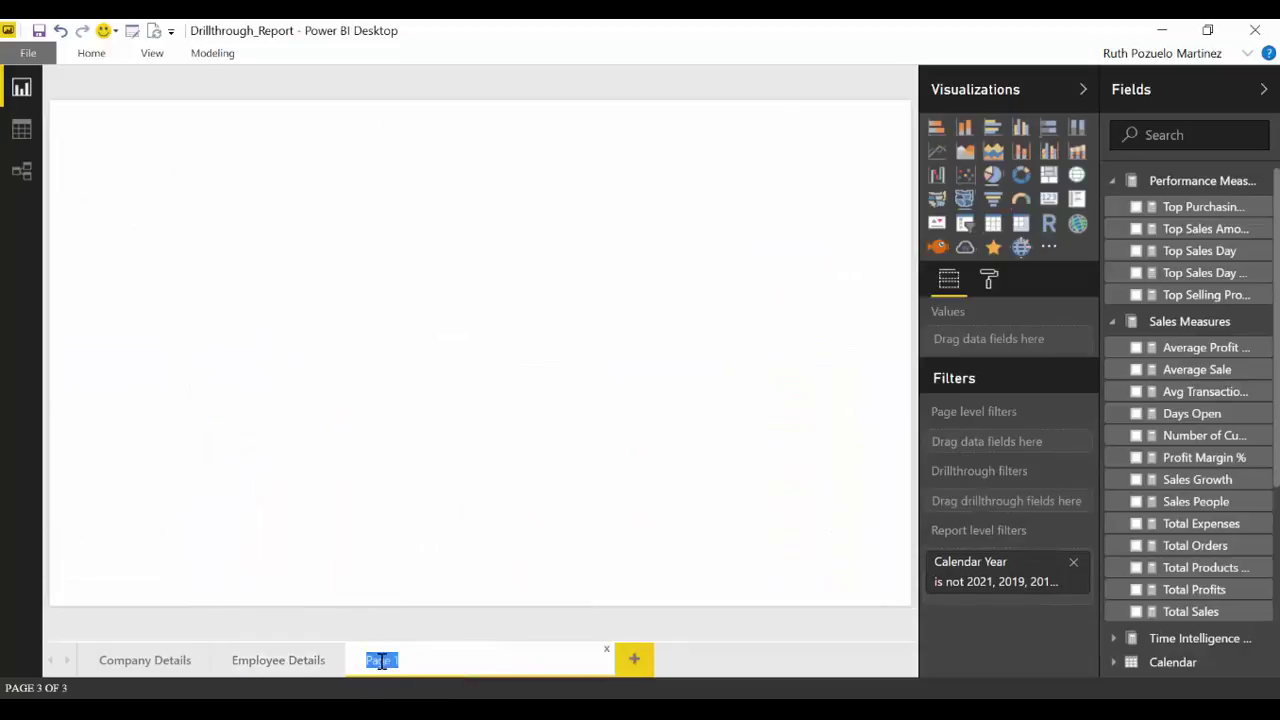
text(Customer Detail)
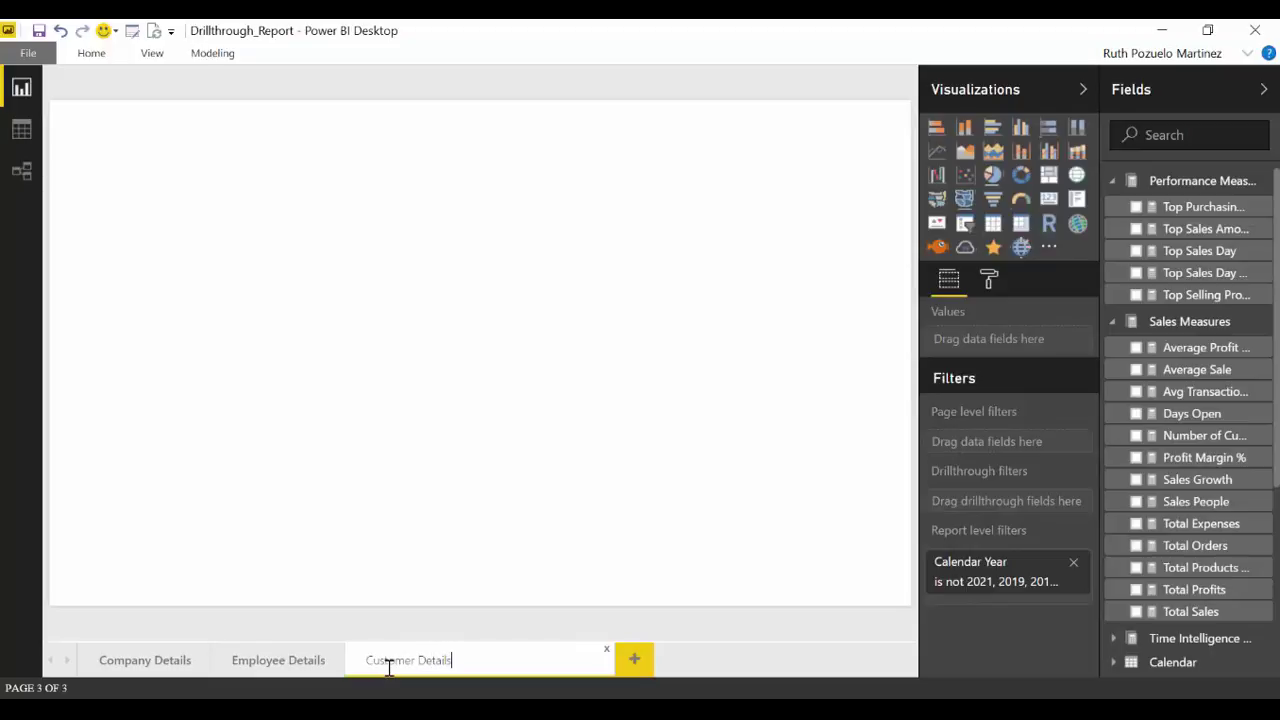
text(s)
key(Return)
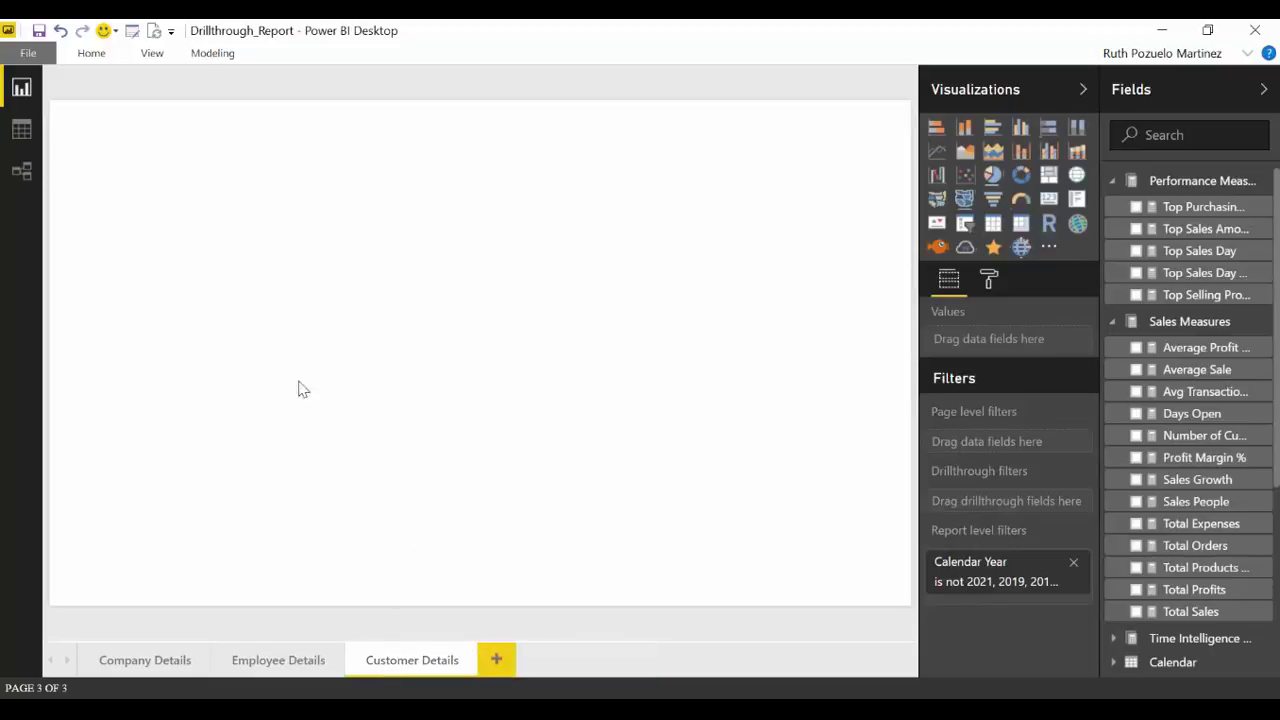
Step: Check the actions a company name offers on Employee Details, then return to Customer Details
click(255, 662)
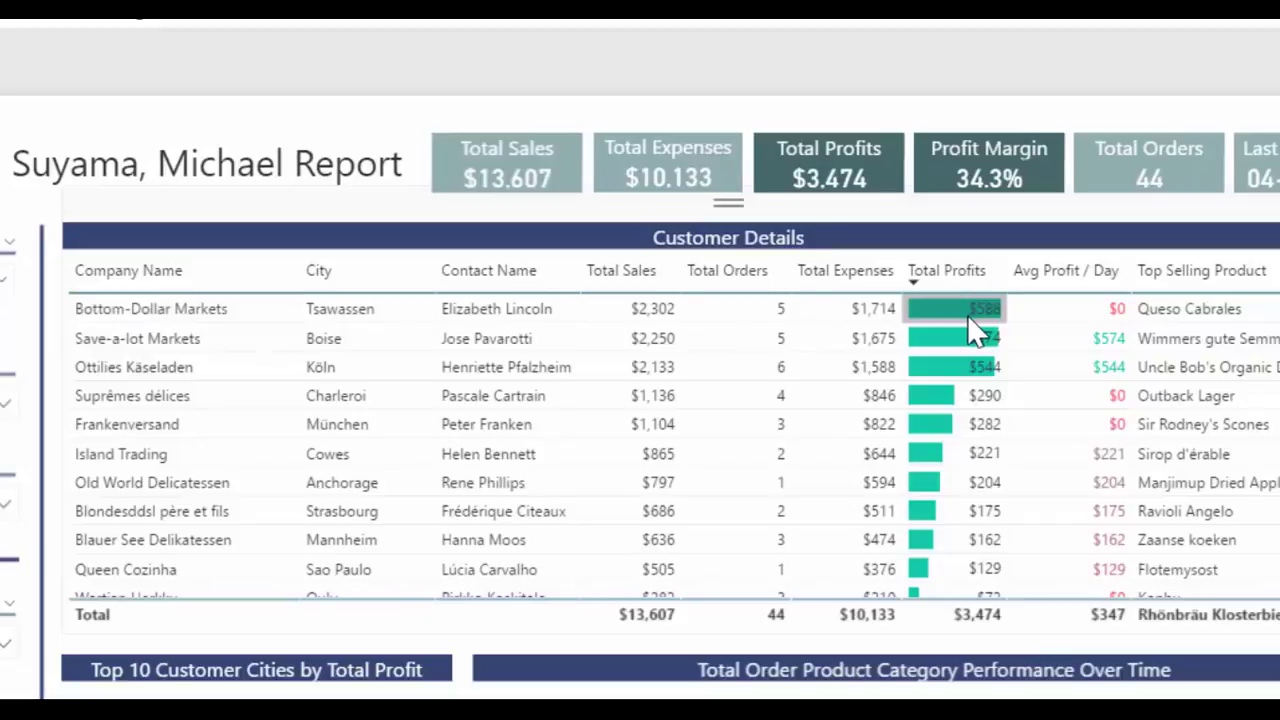
right_click(118, 318)
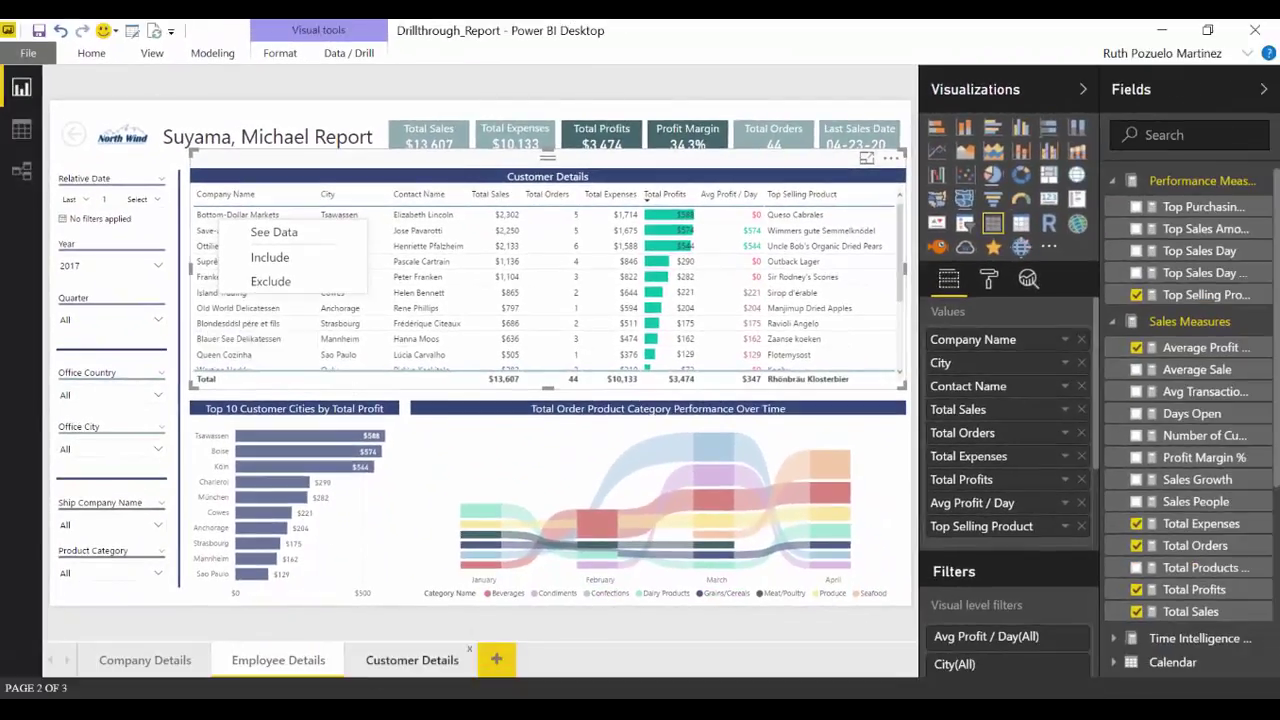
click(425, 665)
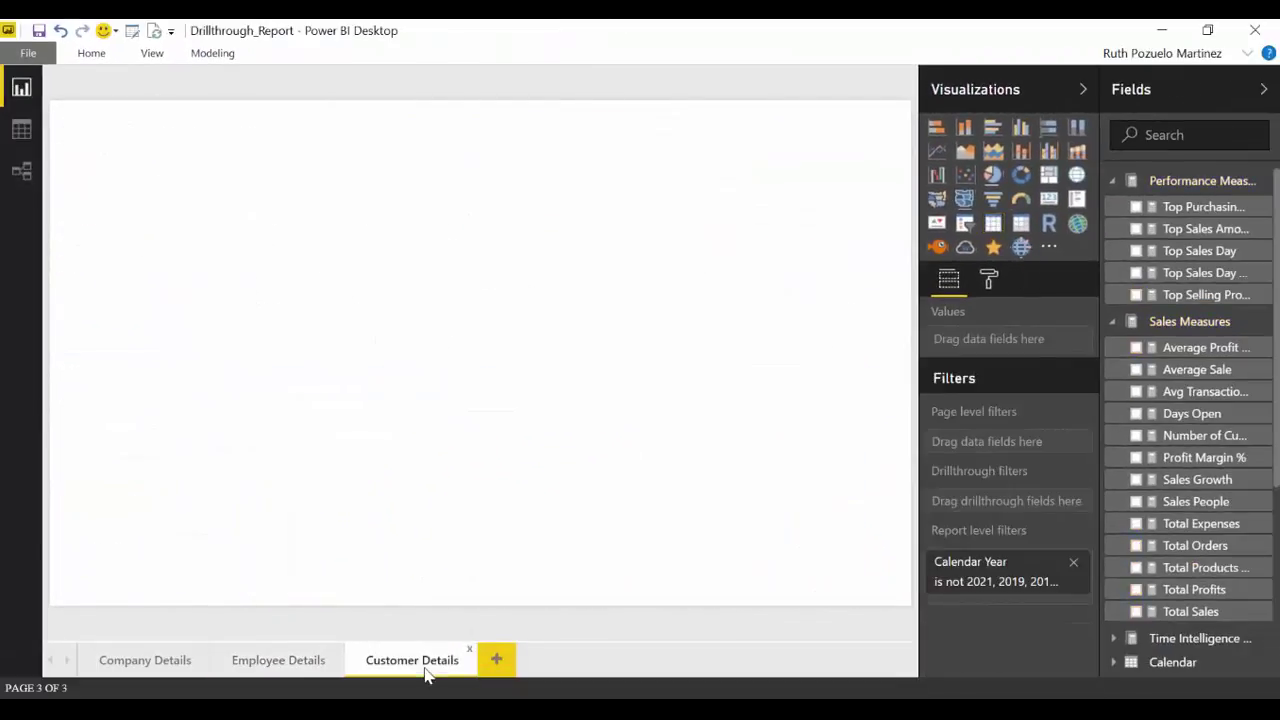
Step: Make DIM Customer Company Name the page's drillthrough field and test the back button
click(1113, 322)
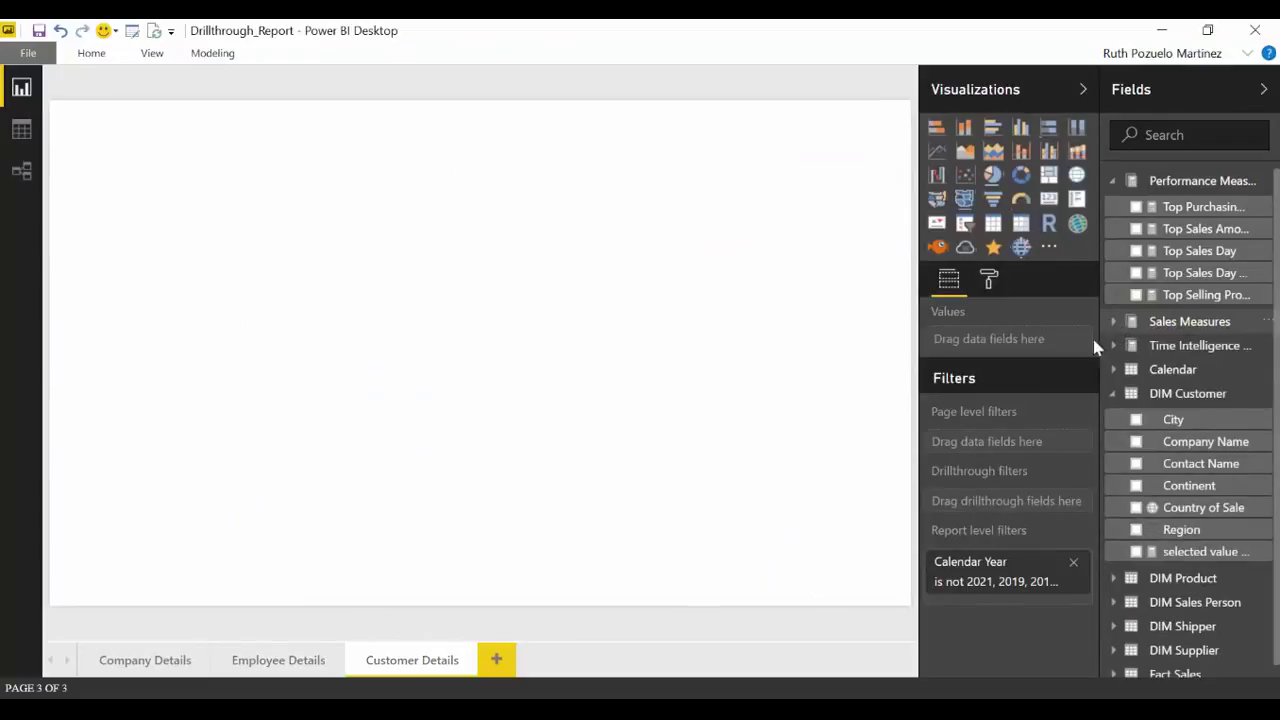
click(1112, 181)
click(289, 673)
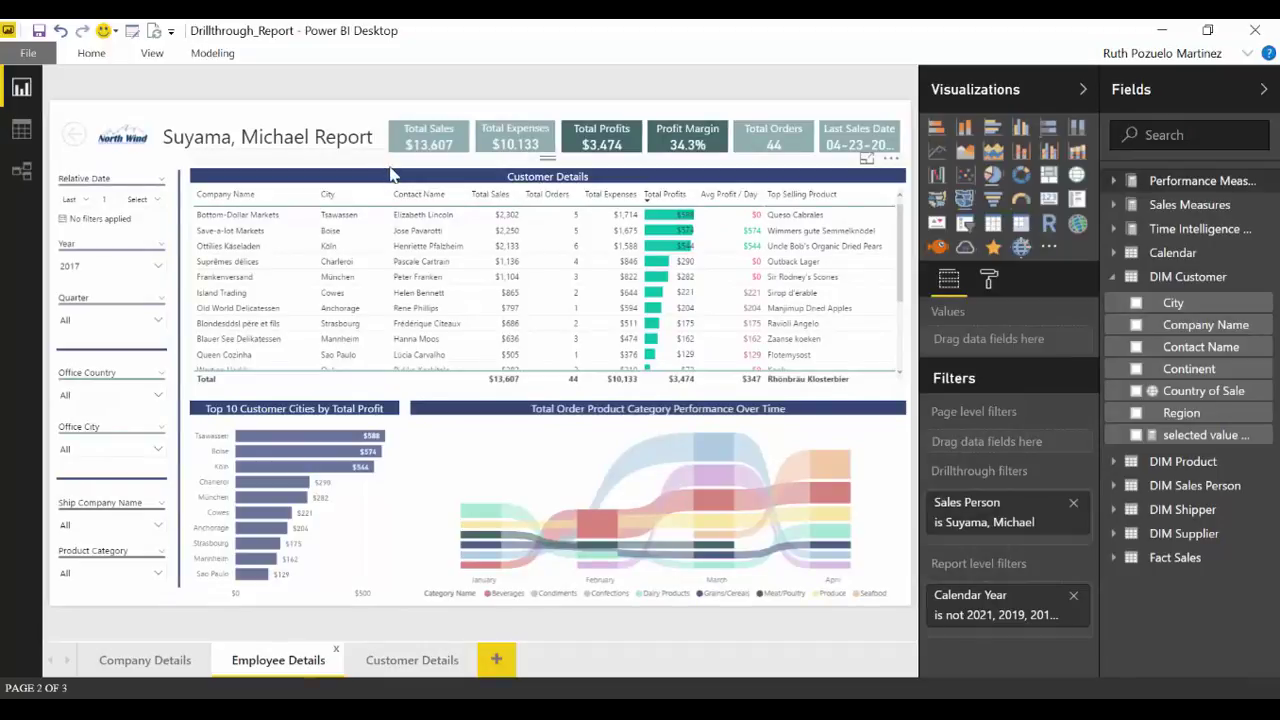
click(337, 240)
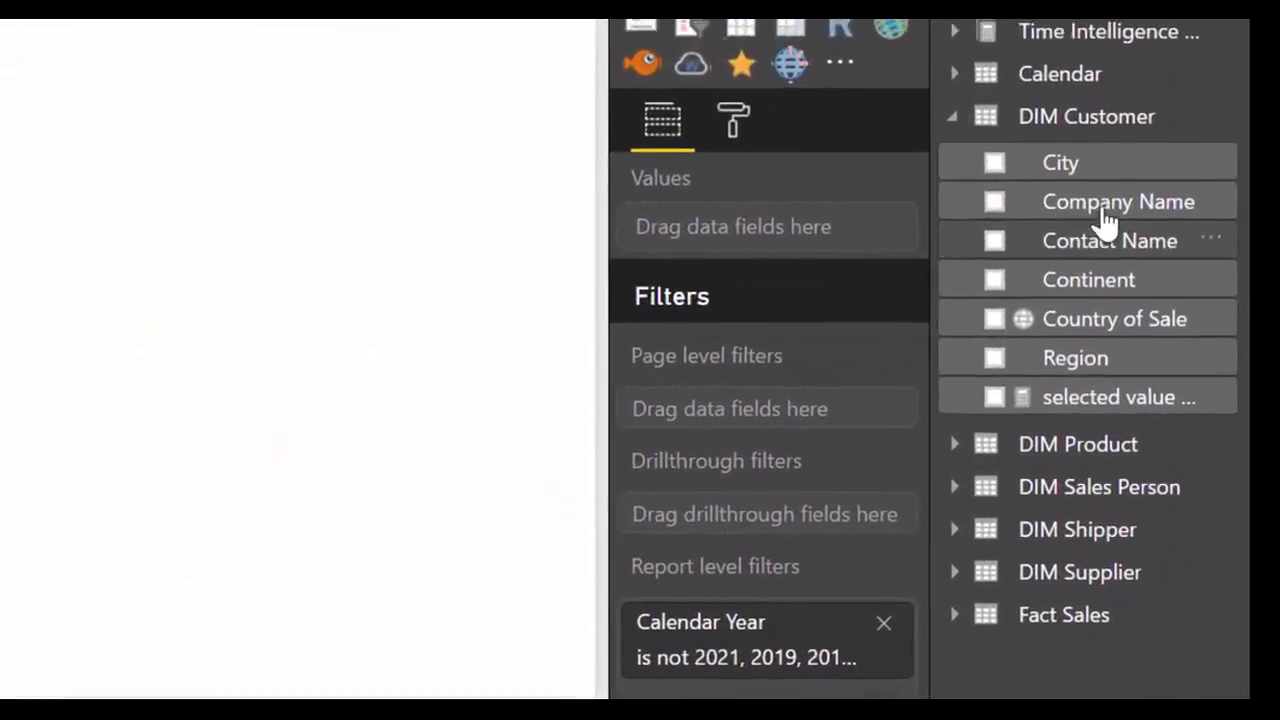
drag(1195, 328, 1139, 371)
drag(970, 270, 749, 537)
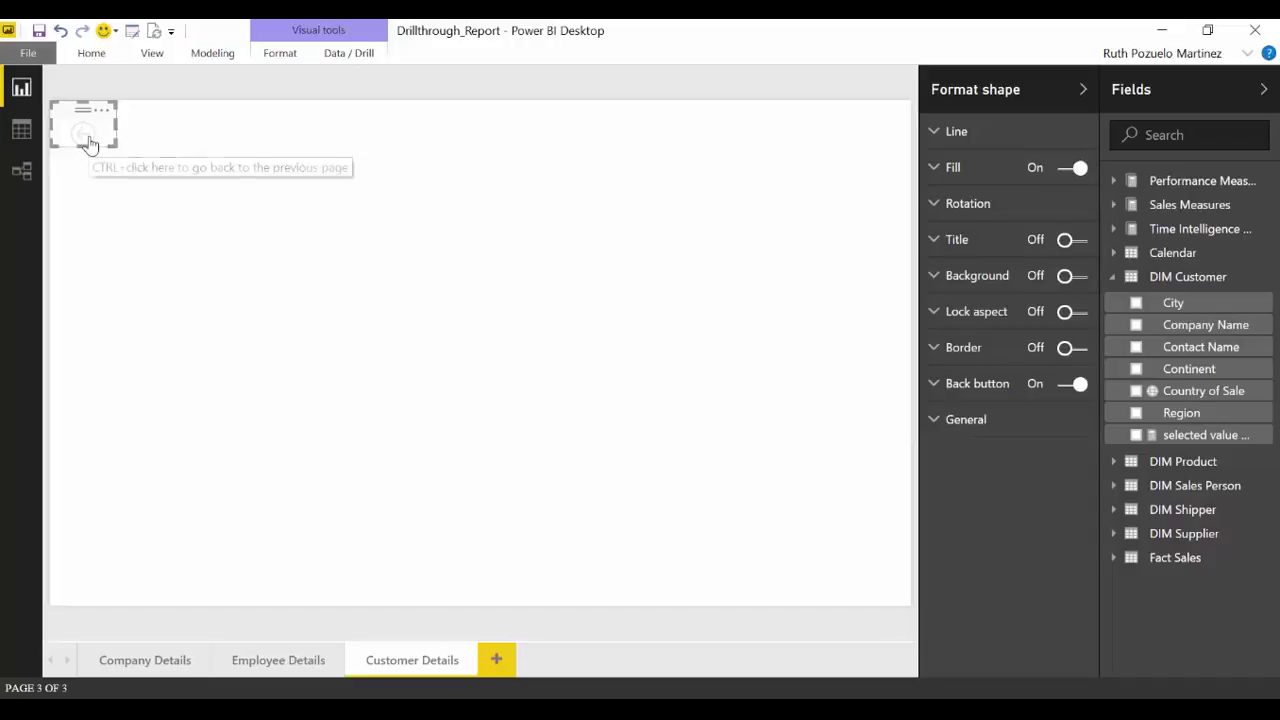
ctrl+click(89, 144)
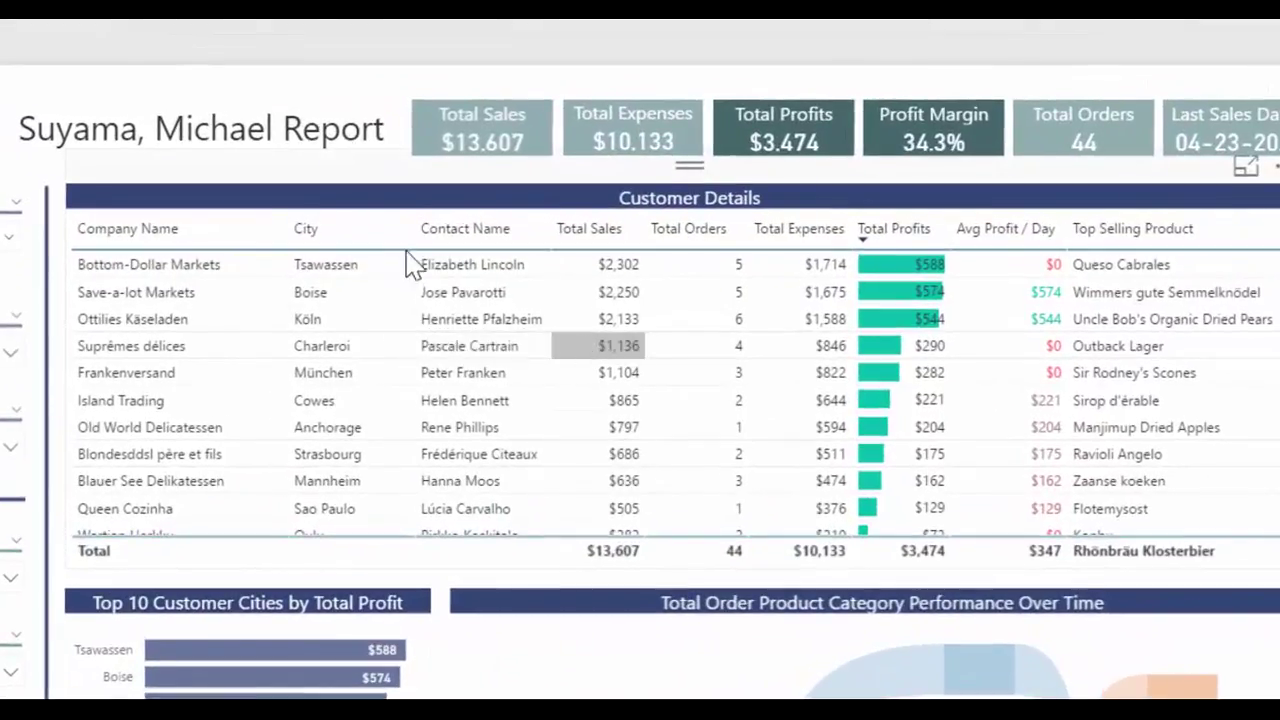
Step: Drill through from Bottom-Dollar Markets to Customer Details, then recheck both page tabs
right_click(164, 276)
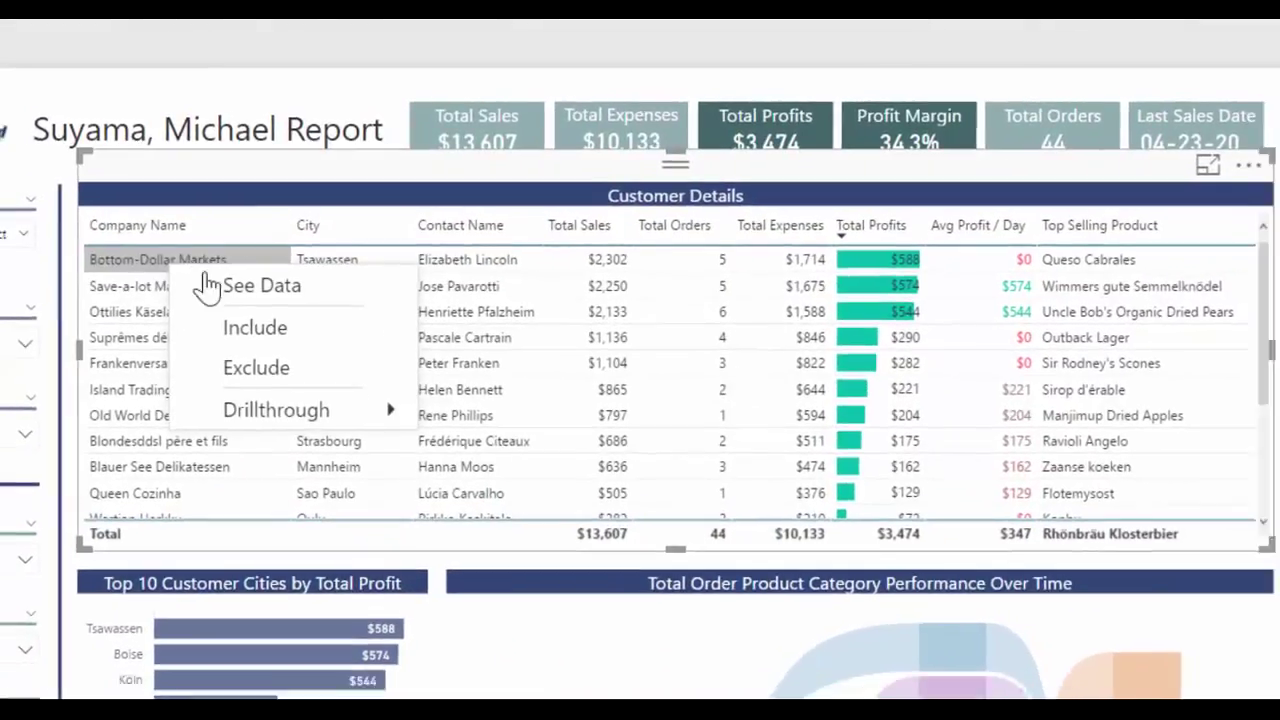
mouse_move(300, 421)
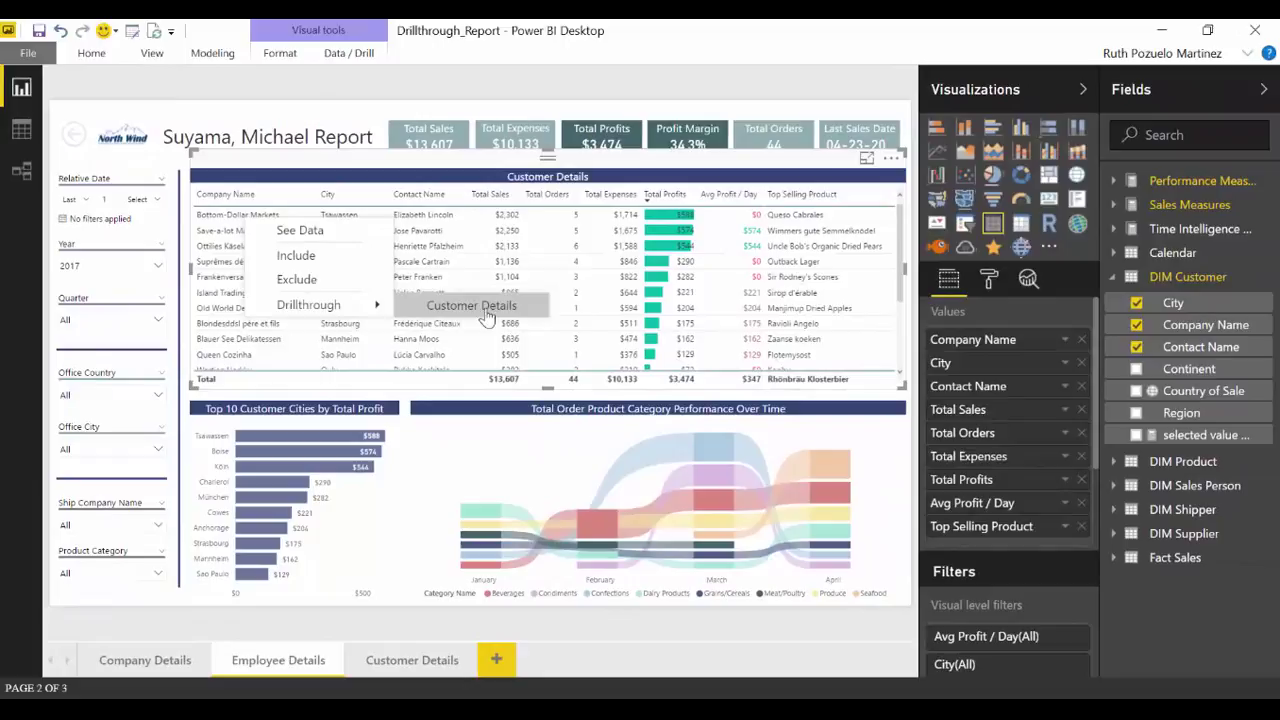
click(490, 311)
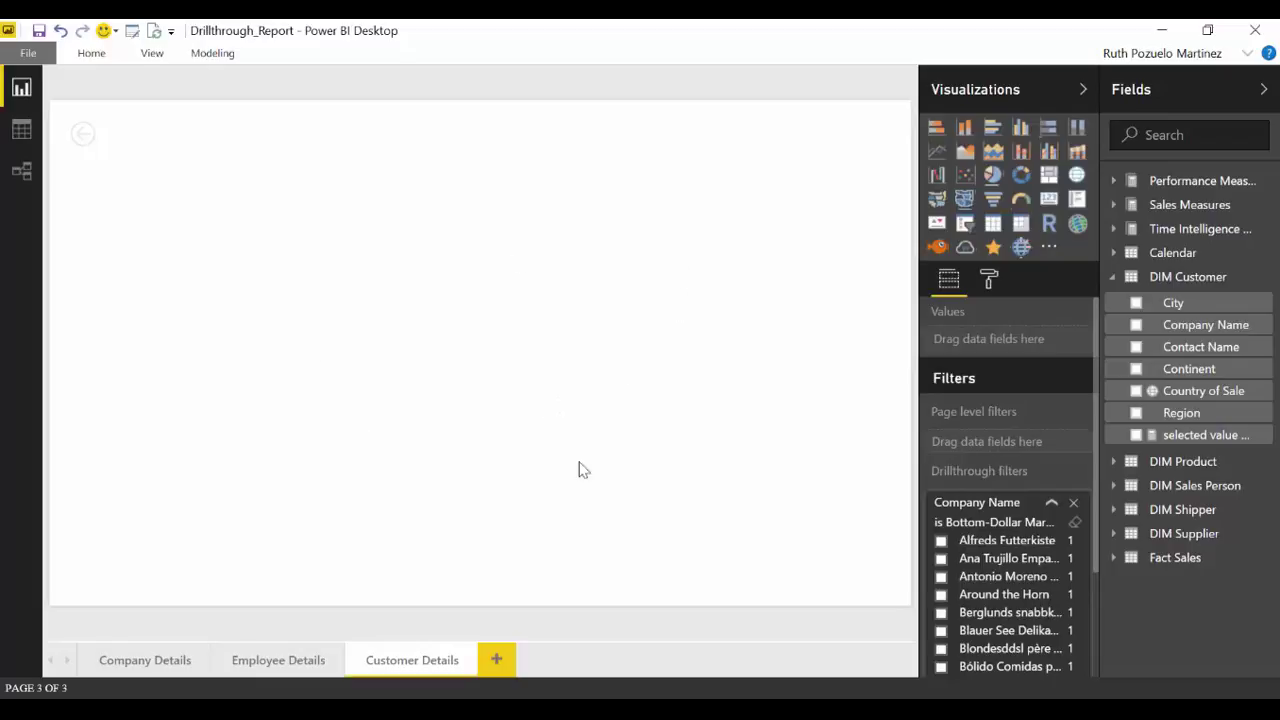
click(281, 674)
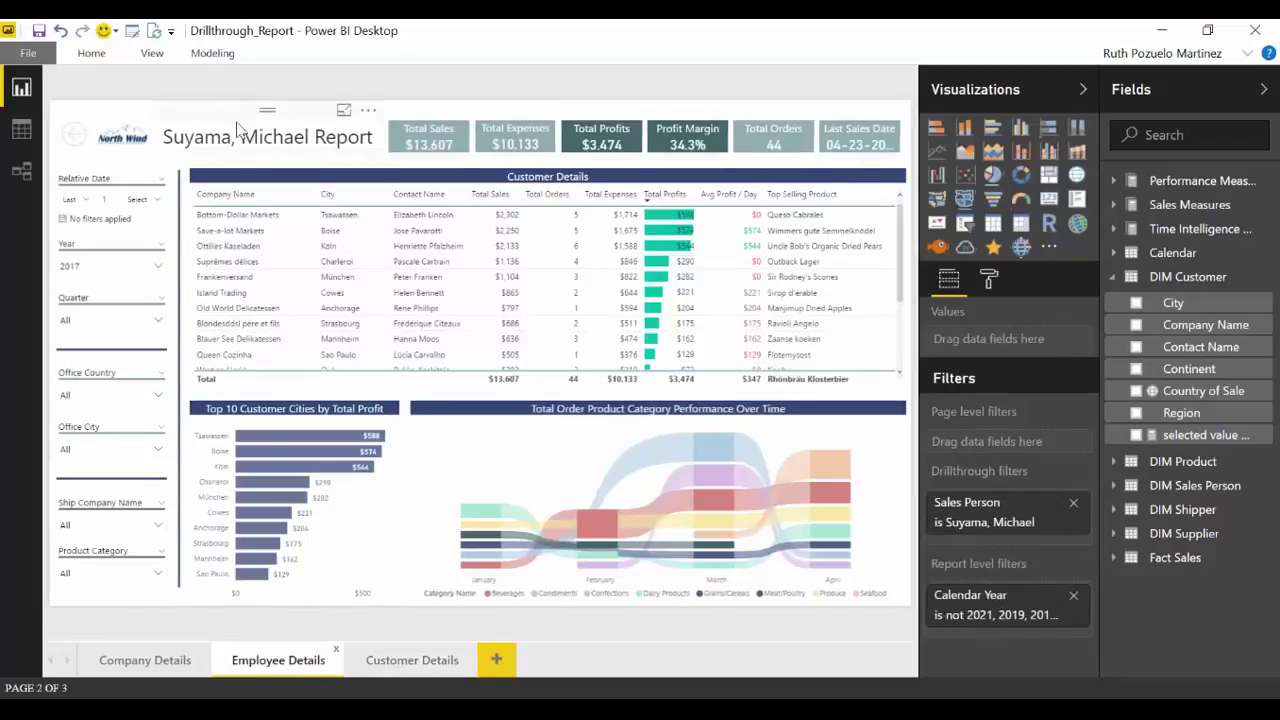
click(402, 667)
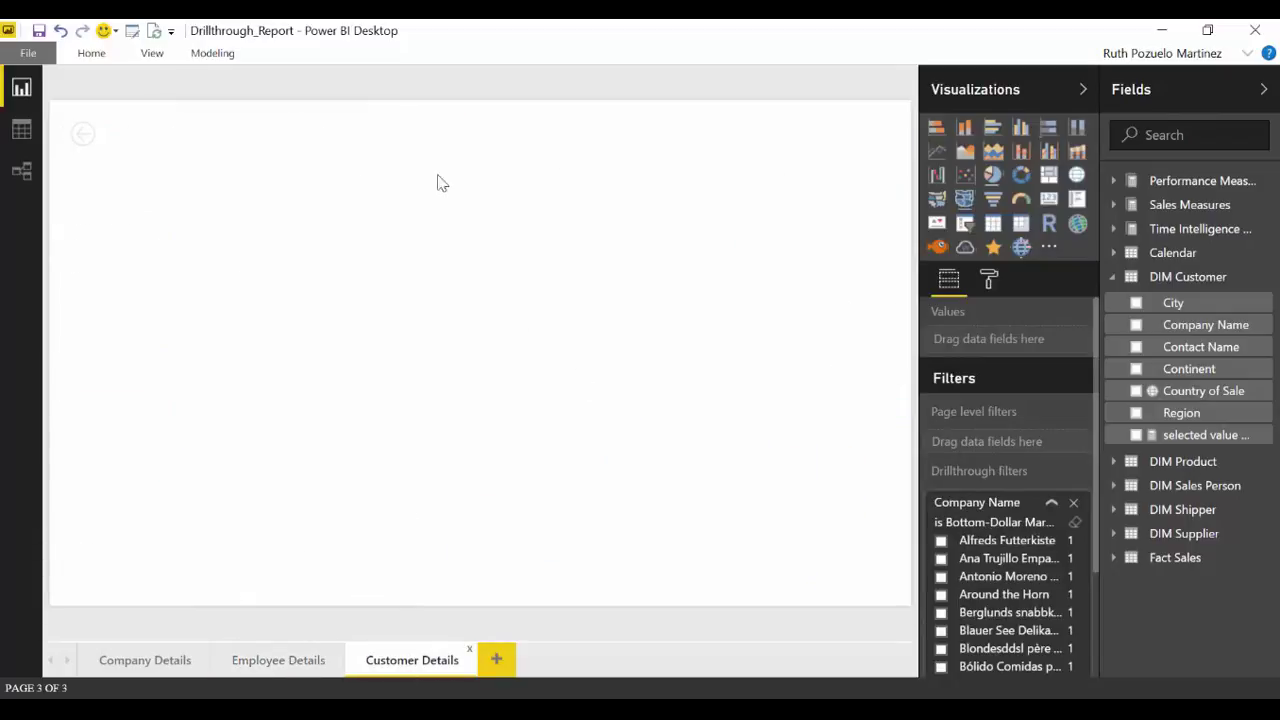
Step: Change the selected value DT measure to SELECTEDVALUE('DIM Customer'[Company Name])
click(1205, 435)
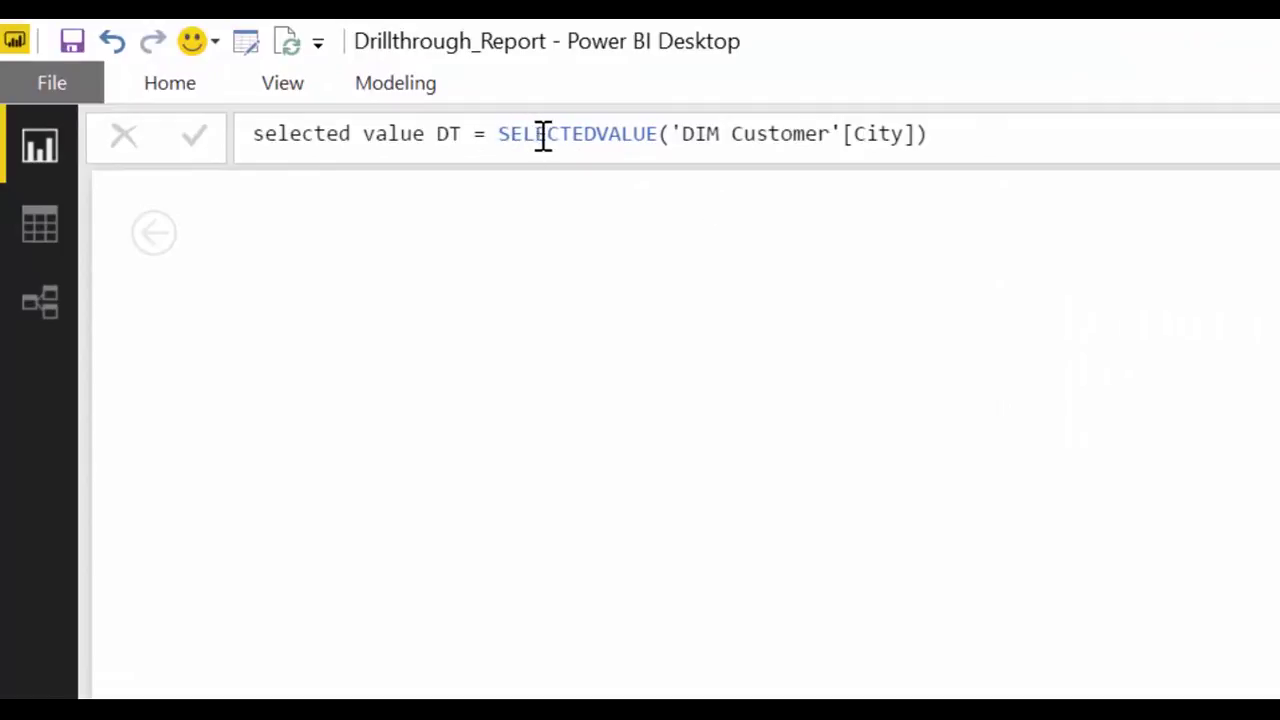
drag(915, 133, 853, 134)
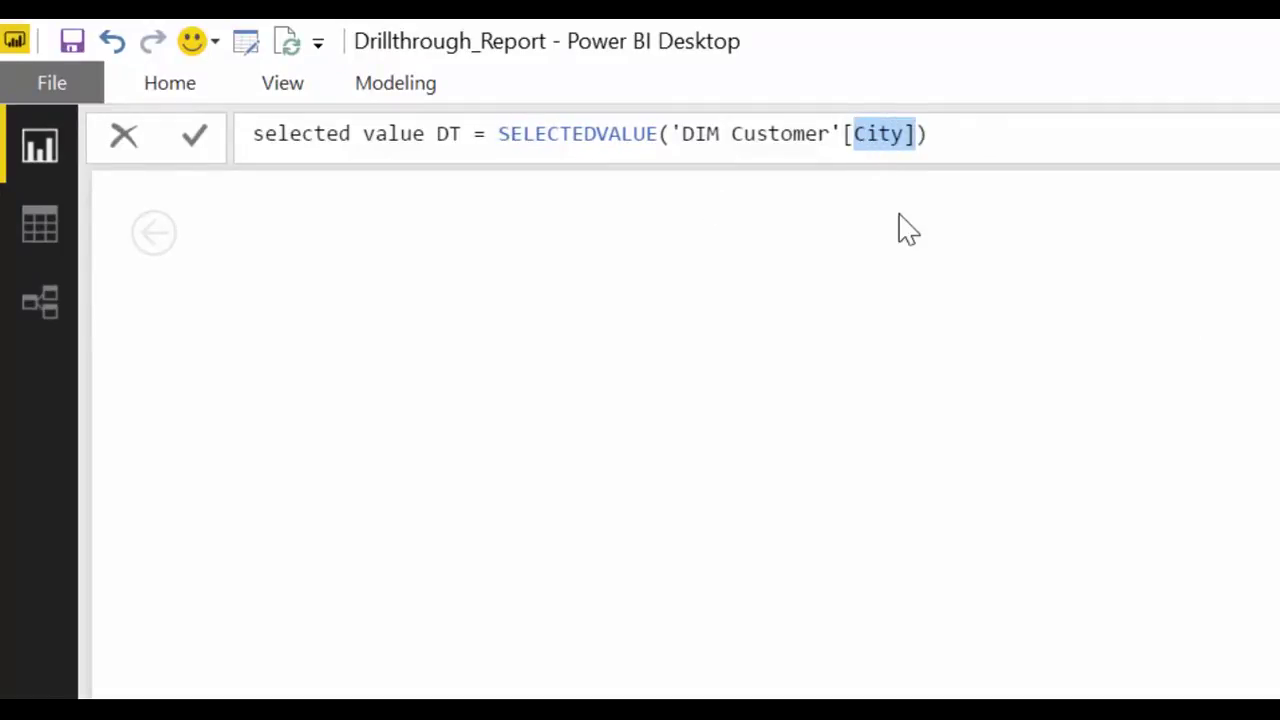
text(com)
key(Tab)
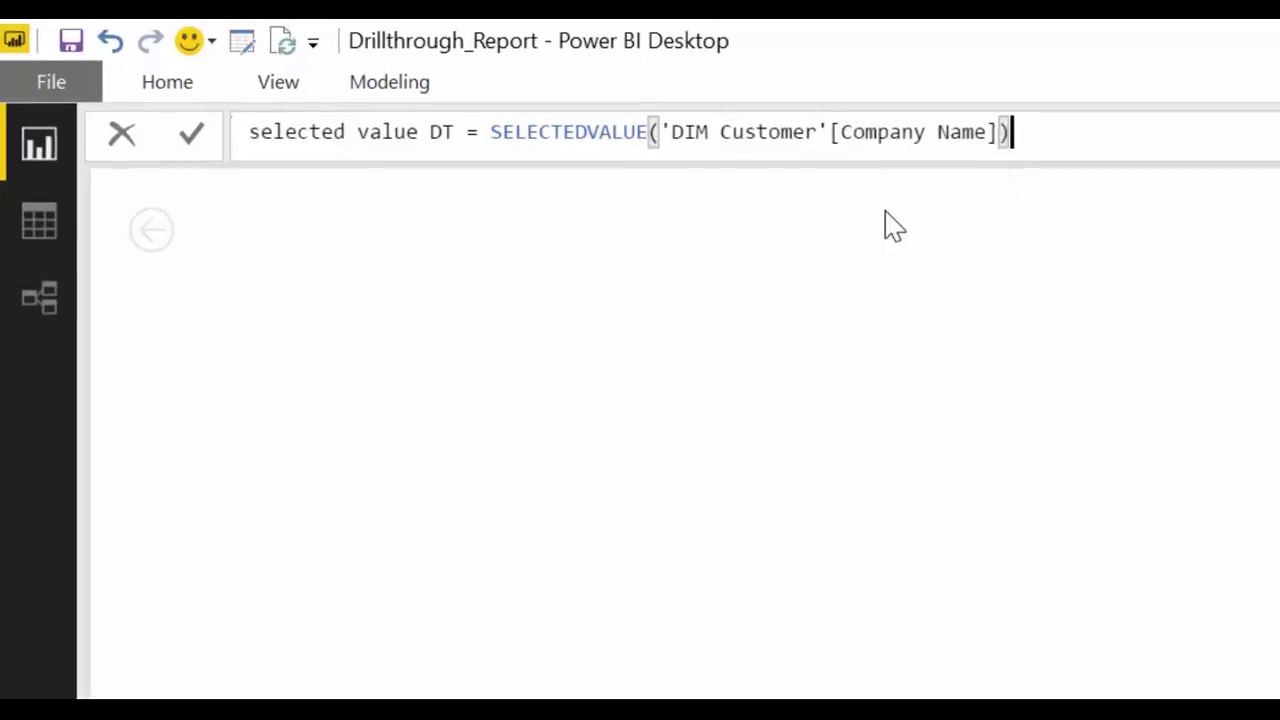
key(Return)
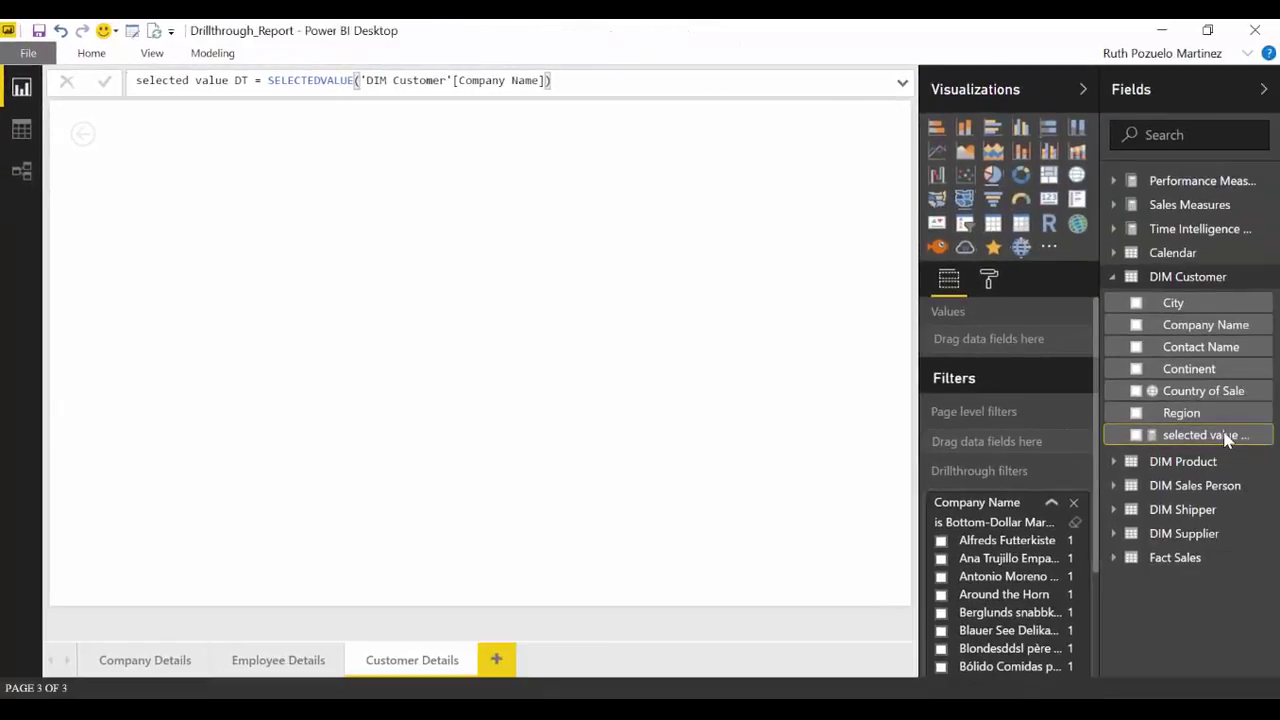
Step: Show the selected value DT measure as a card with its category label turned off
drag(1190, 435, 603, 270)
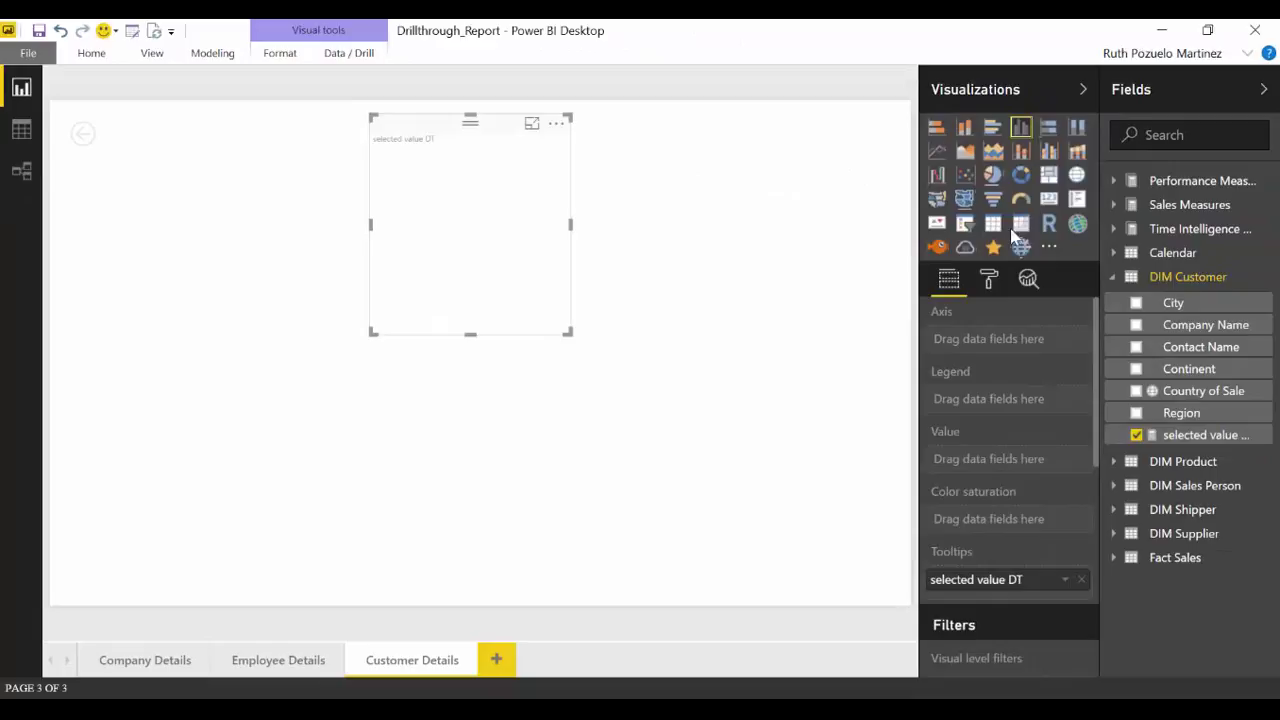
click(1048, 200)
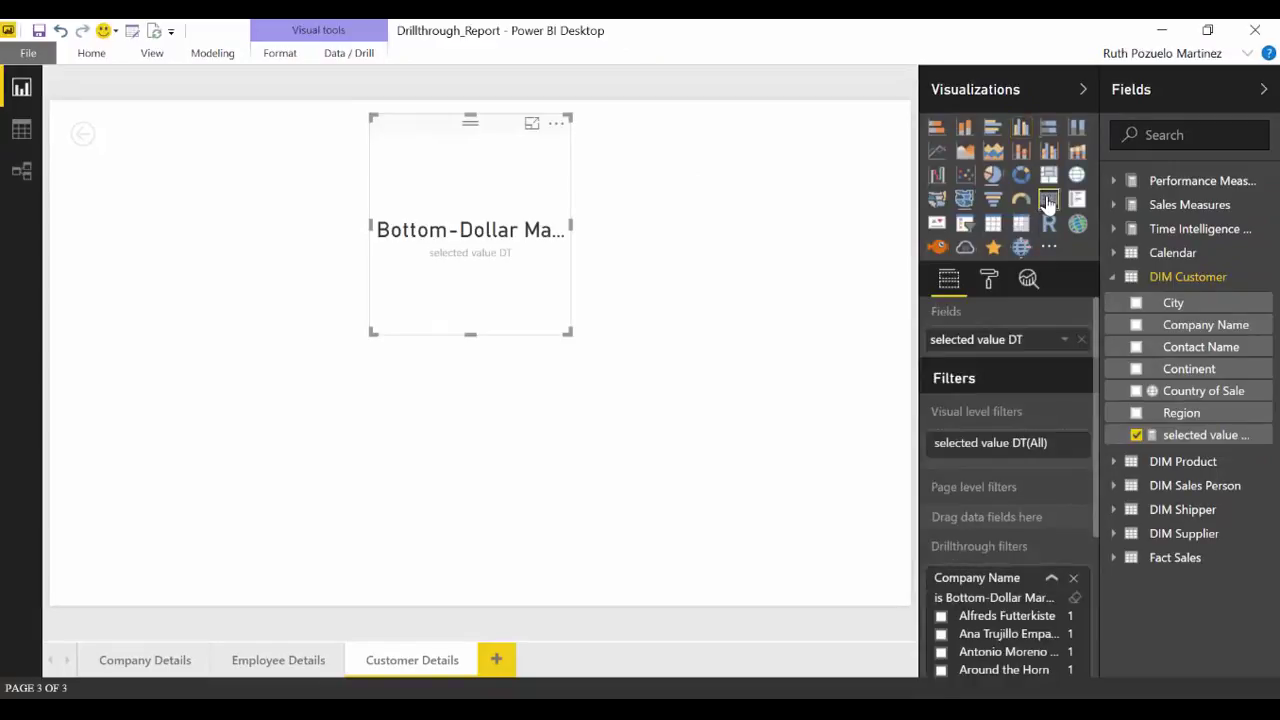
click(988, 285)
click(989, 328)
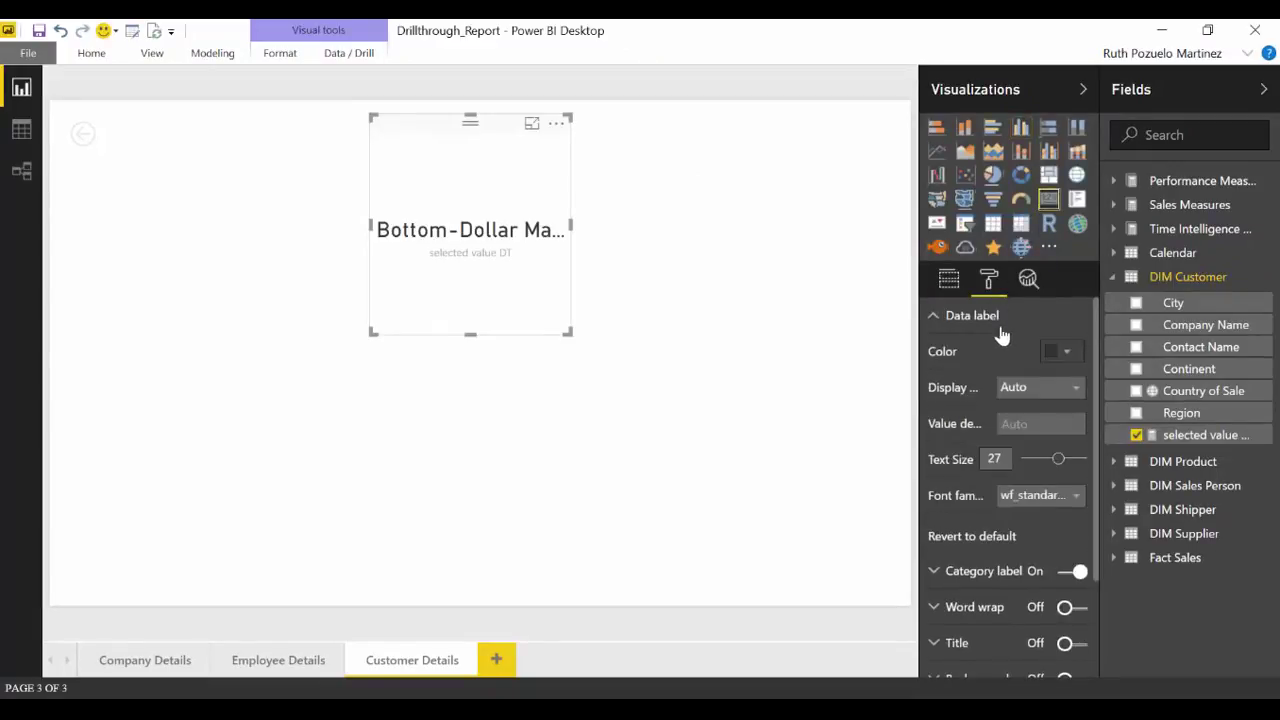
click(997, 330)
click(1070, 352)
Step: Resize the company name card and move it to the page's top-left corner
drag(571, 334, 668, 188)
drag(520, 140, 285, 128)
click(310, 148)
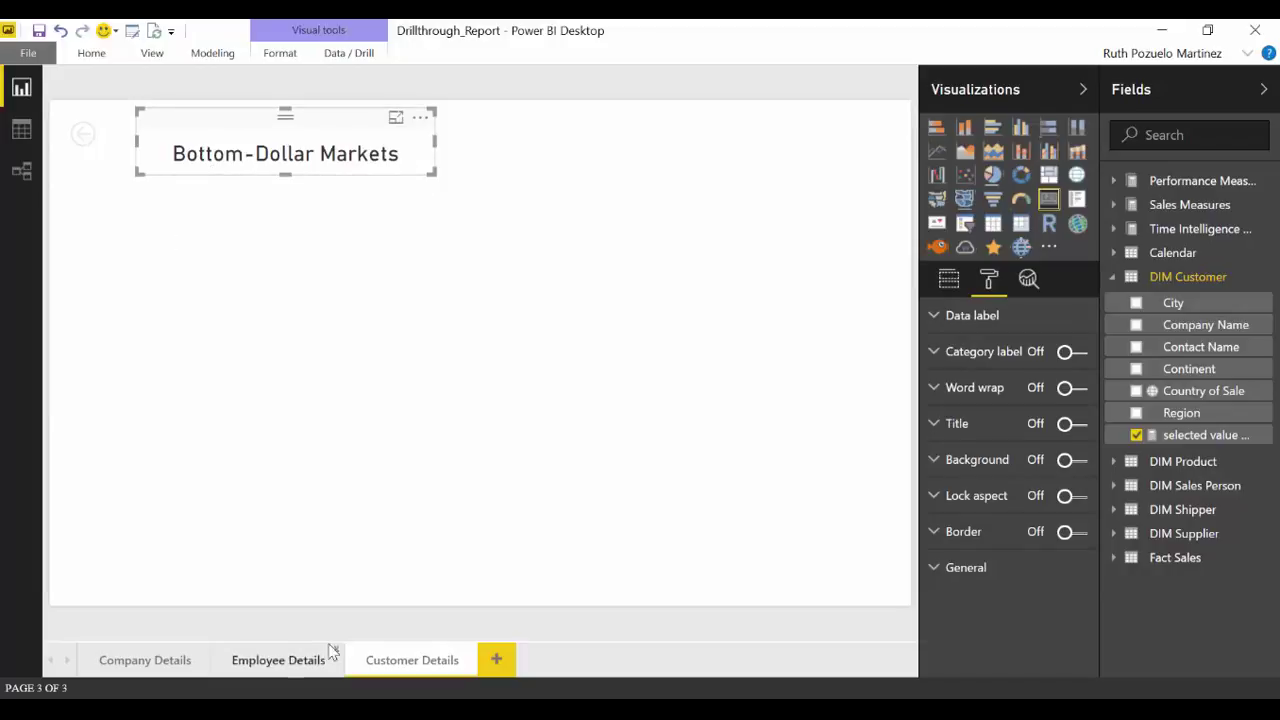
click(277, 662)
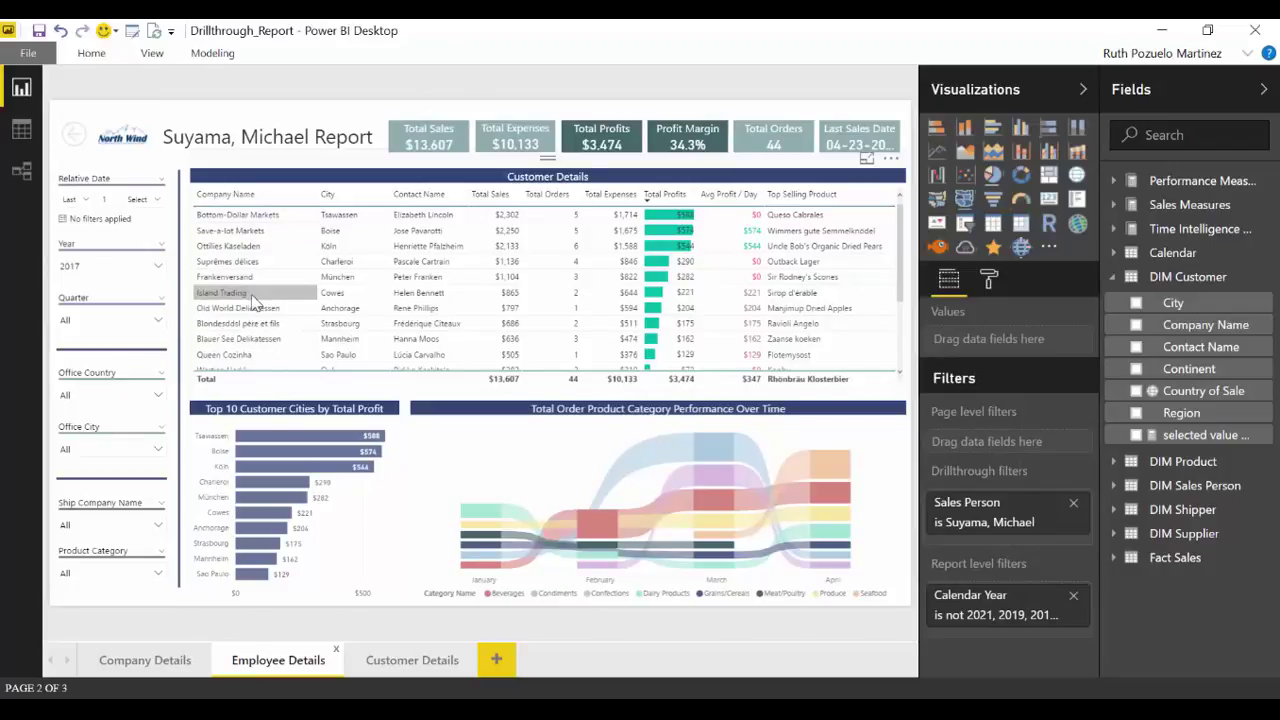
Step: Drill through from Queen Cozinha to Customer Details and nudge its name card slightly
scroll(250, 282, down, 2)
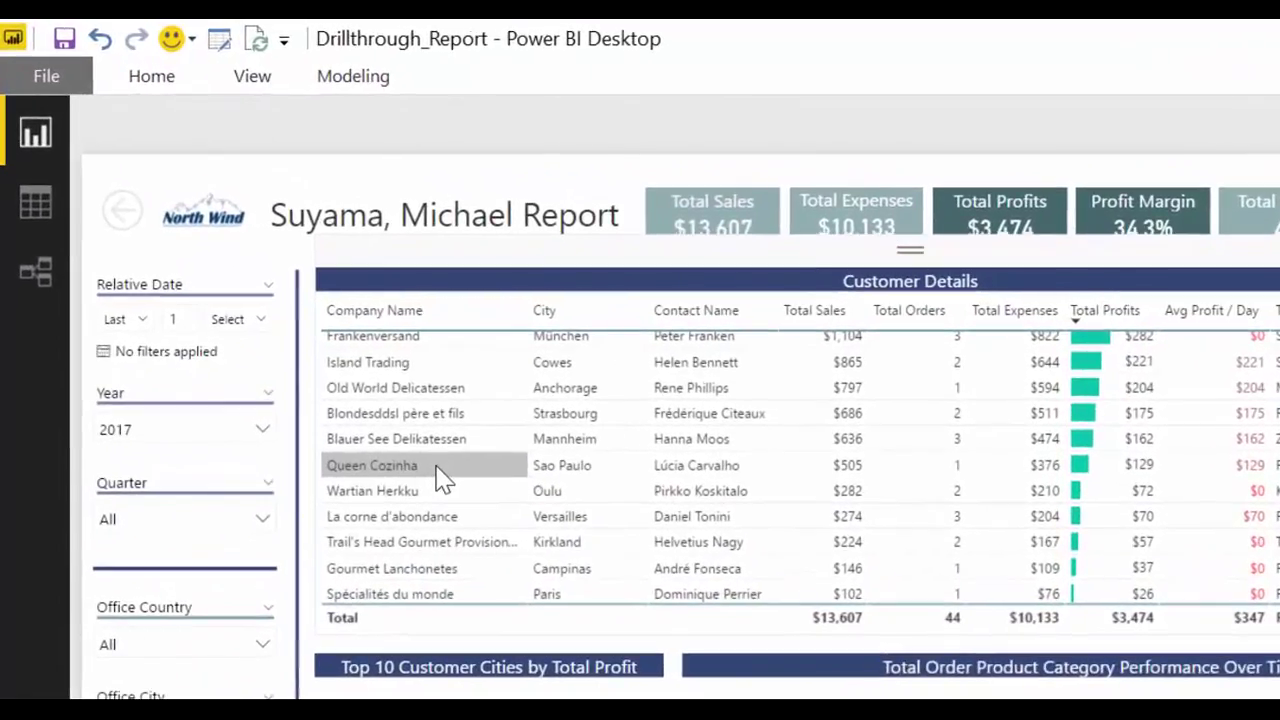
right_click(317, 342)
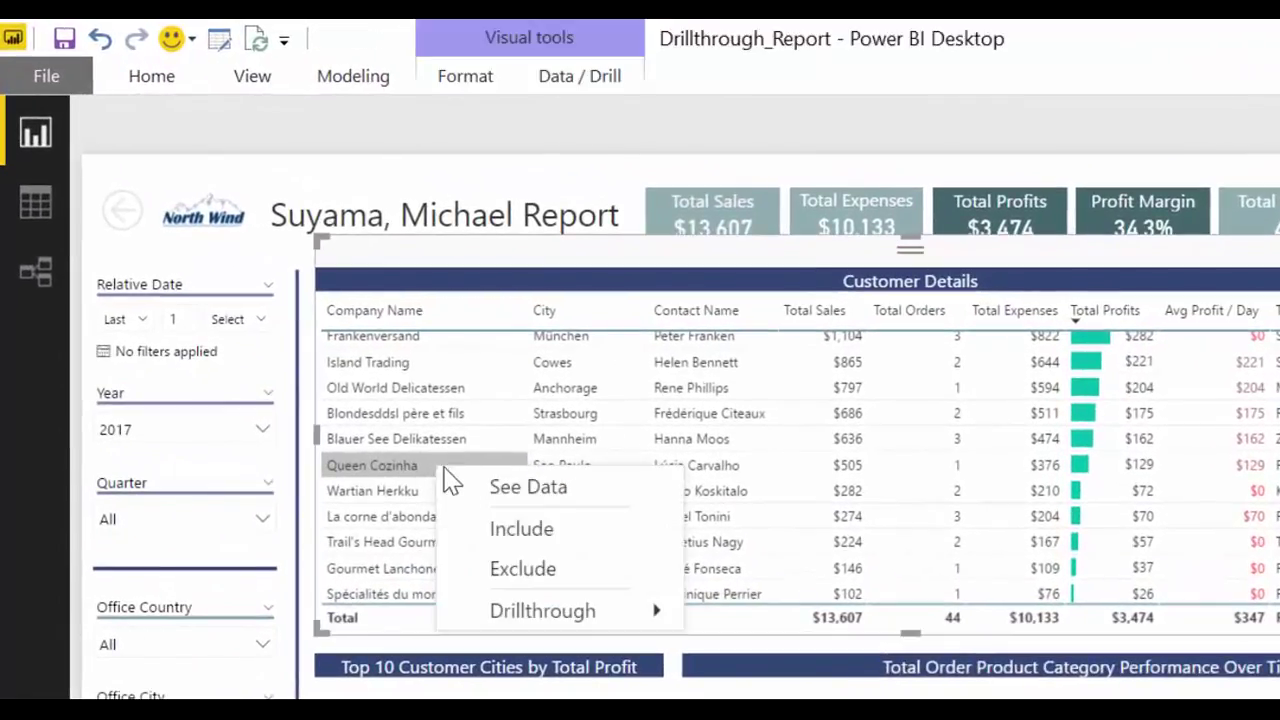
mouse_move(418, 446)
click(788, 620)
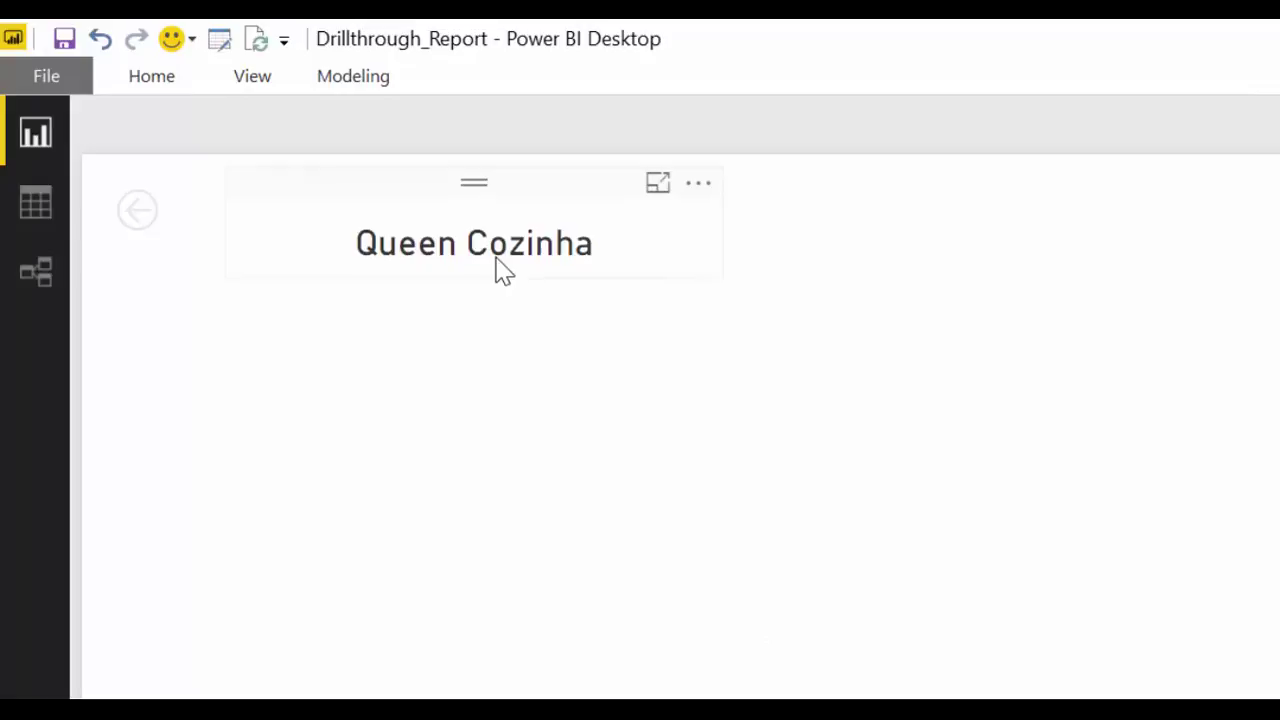
drag(543, 229, 510, 222)
click(1124, 398)
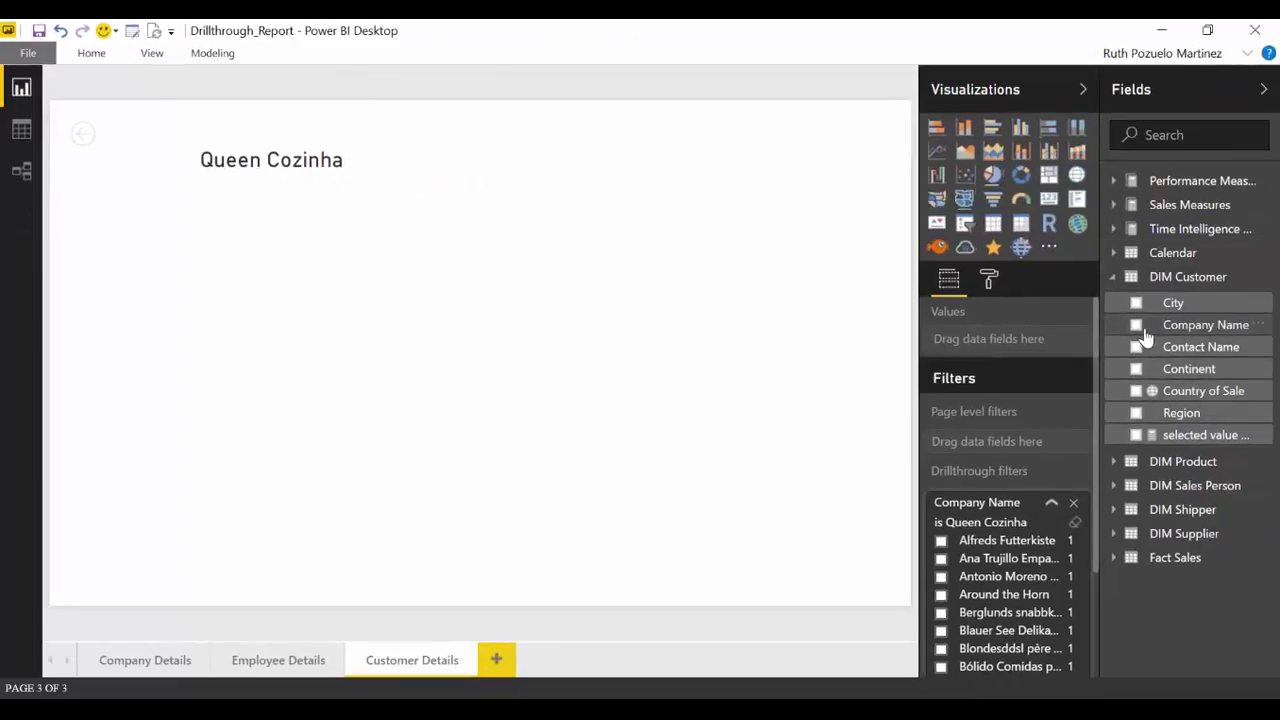
Step: Create a Total Sales column chart and add Calendar Year to it
mouse_move(1190, 333)
mouse_down()
mouse_move(349, 363)
mouse_move(1240, 330)
mouse_move(1212, 335)
mouse_up()
click(1116, 205)
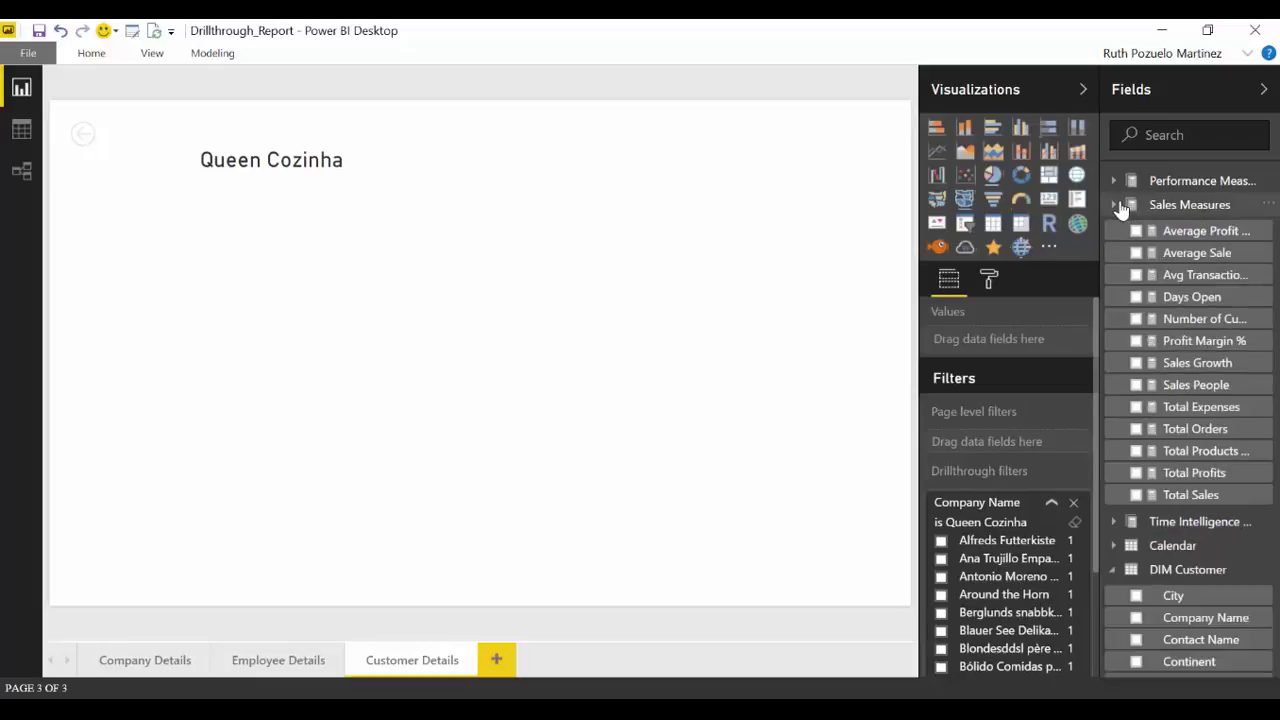
drag(1203, 494, 392, 395)
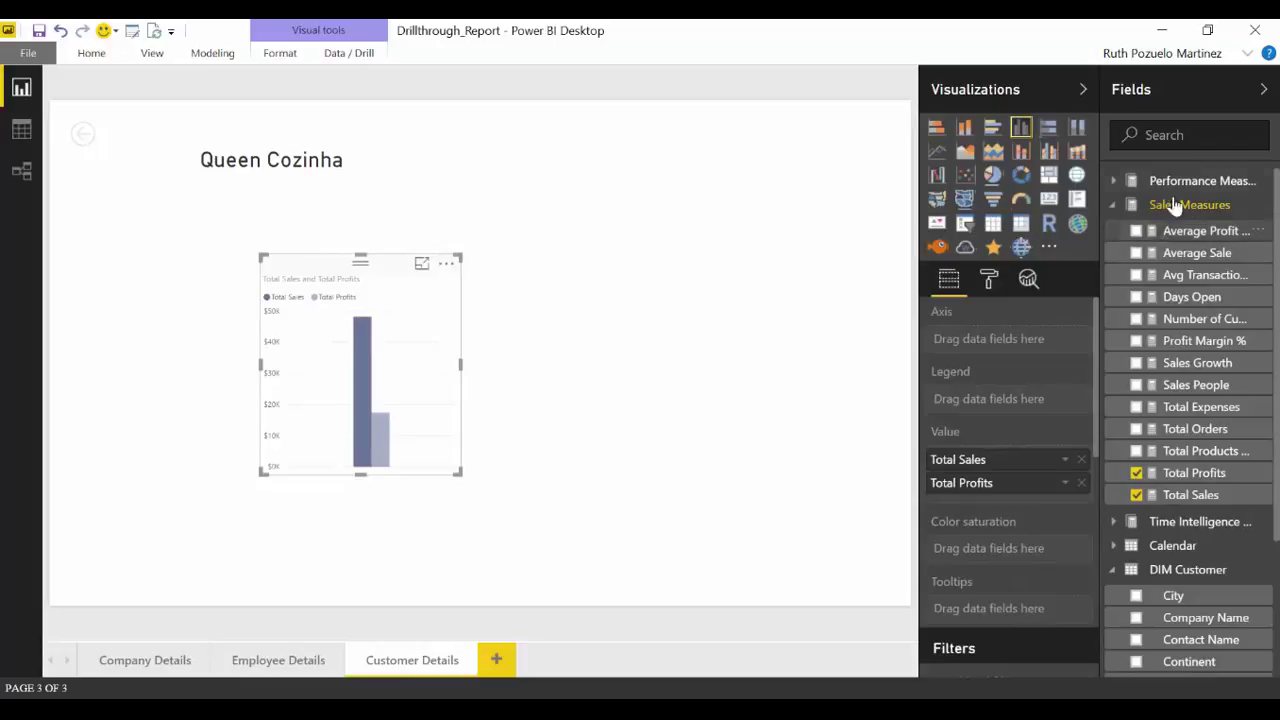
click(1182, 135)
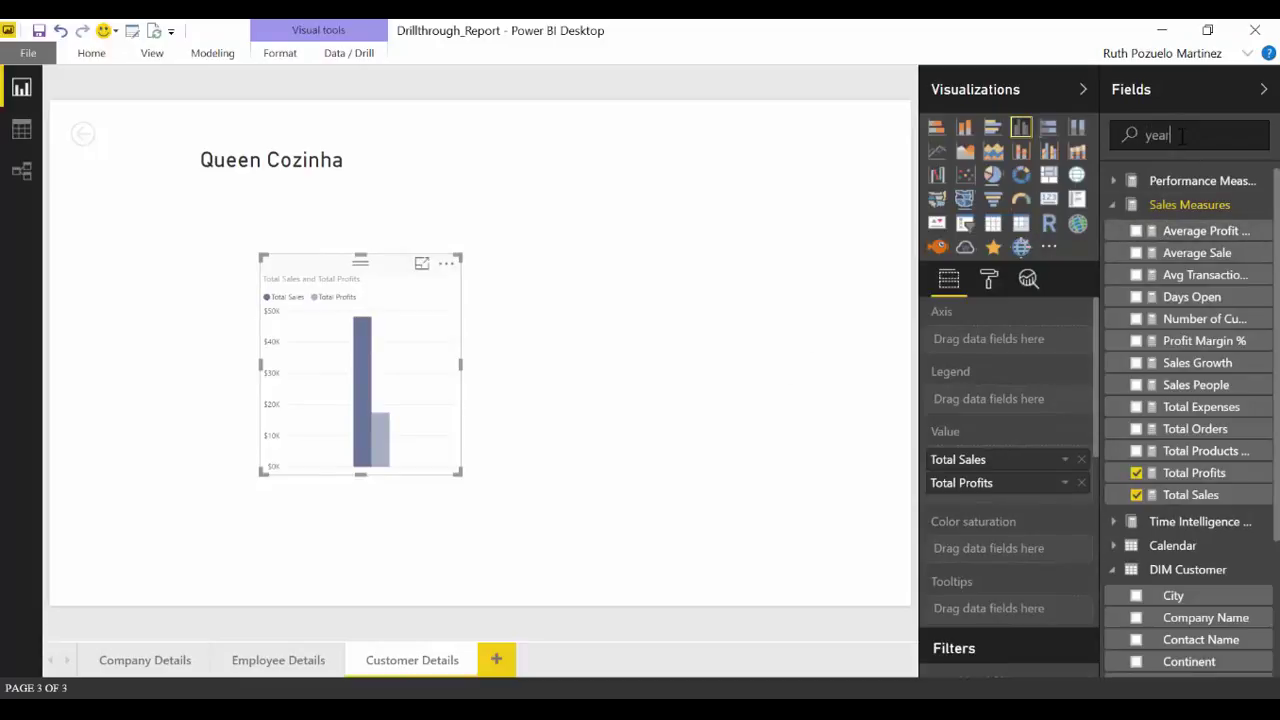
drag(1214, 232, 408, 414)
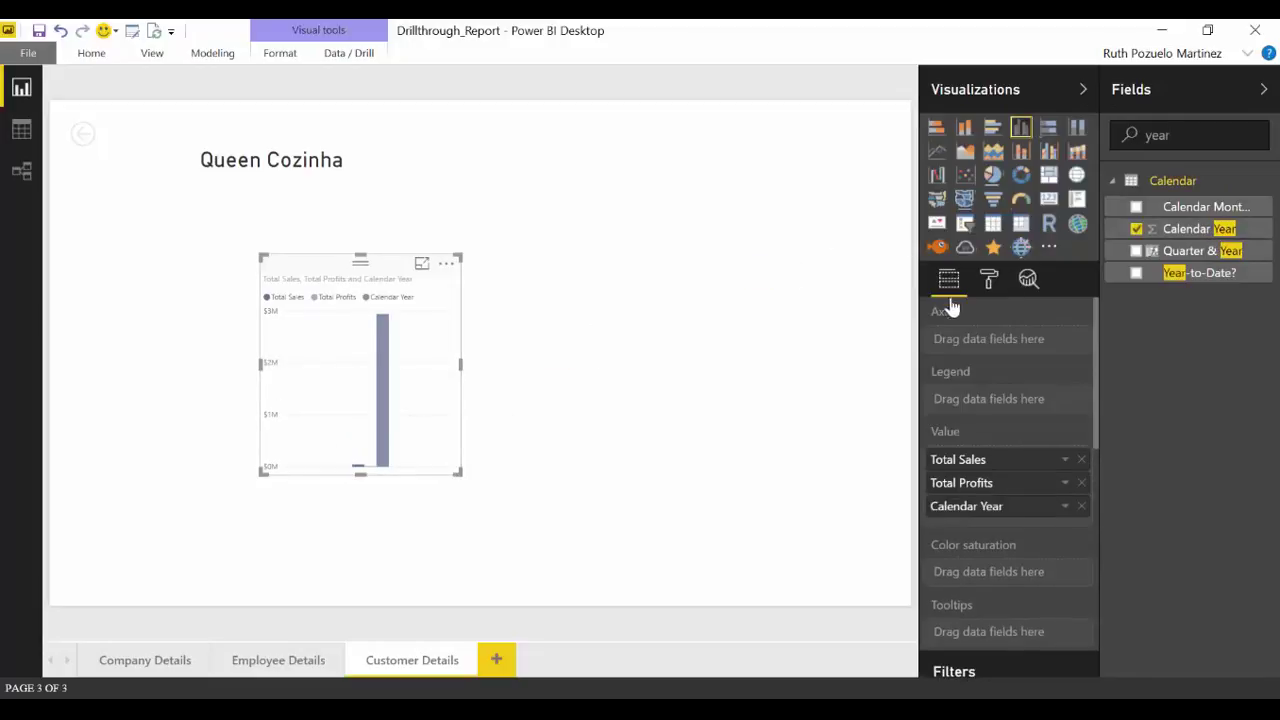
Step: Remove Total Profits, then widen the chart and place it under the Queen Cozinha title
click(1082, 483)
drag(991, 486, 1012, 355)
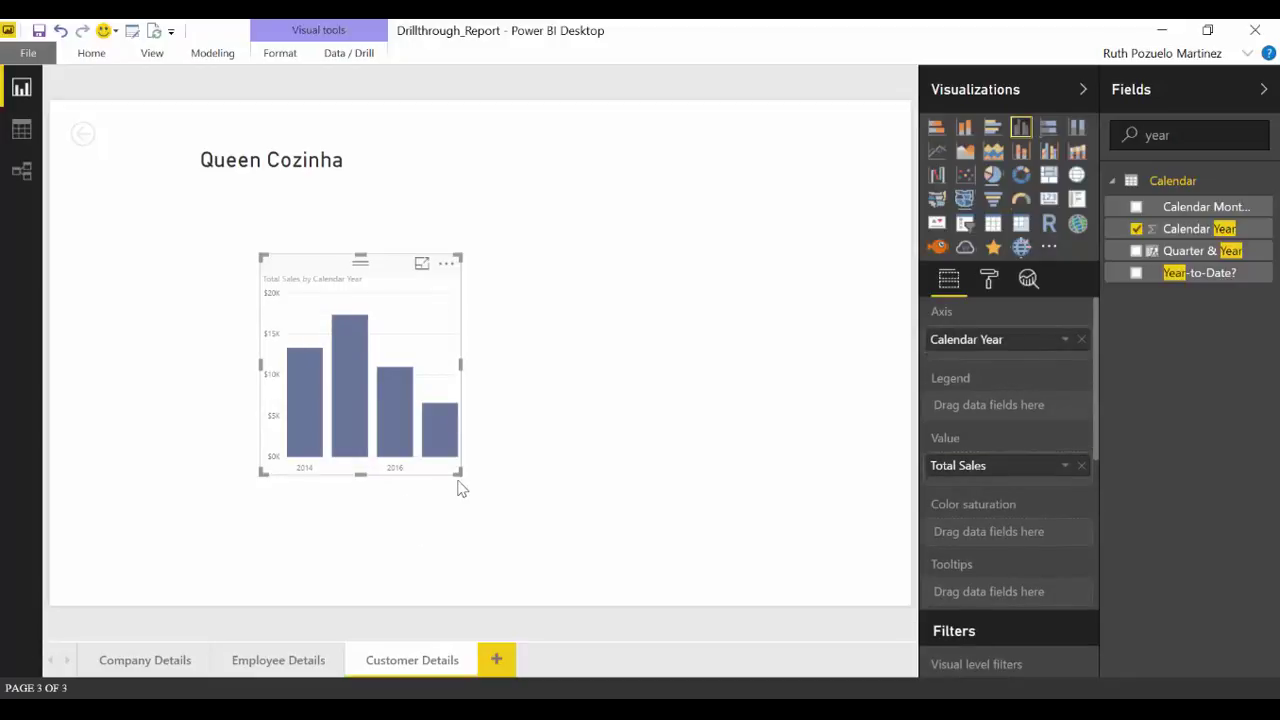
drag(459, 472, 523, 388)
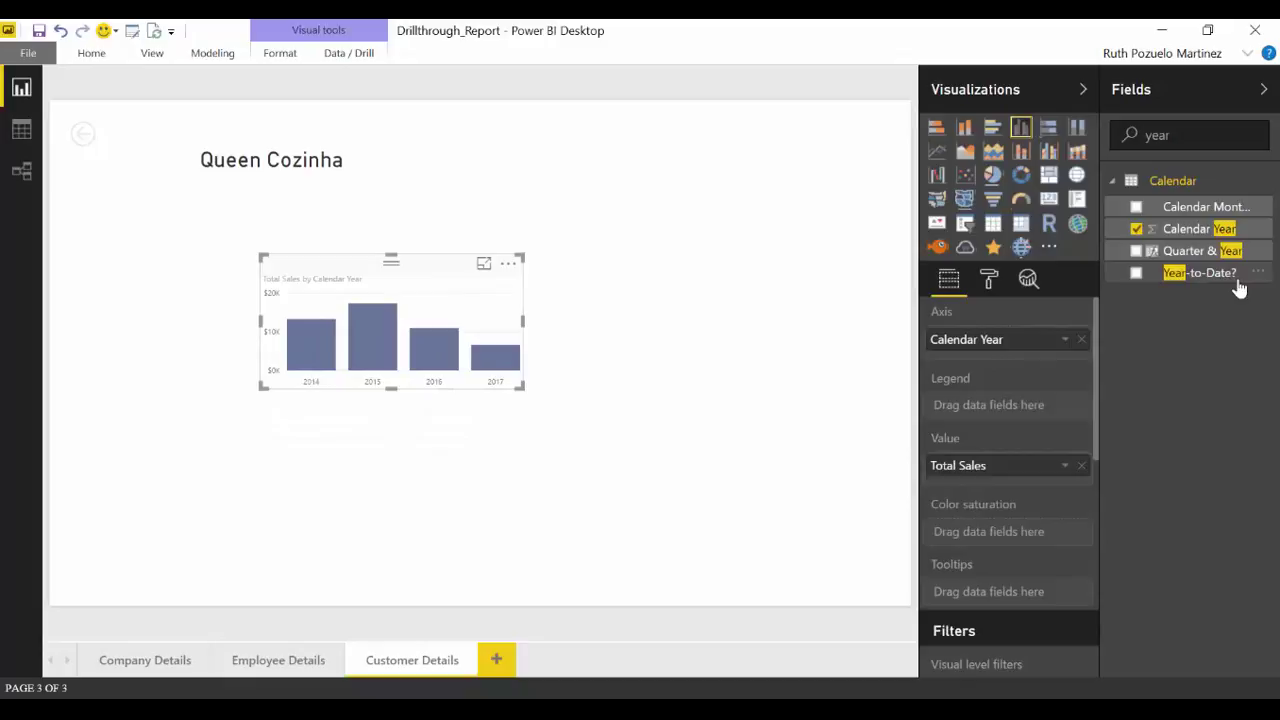
drag(377, 271, 213, 226)
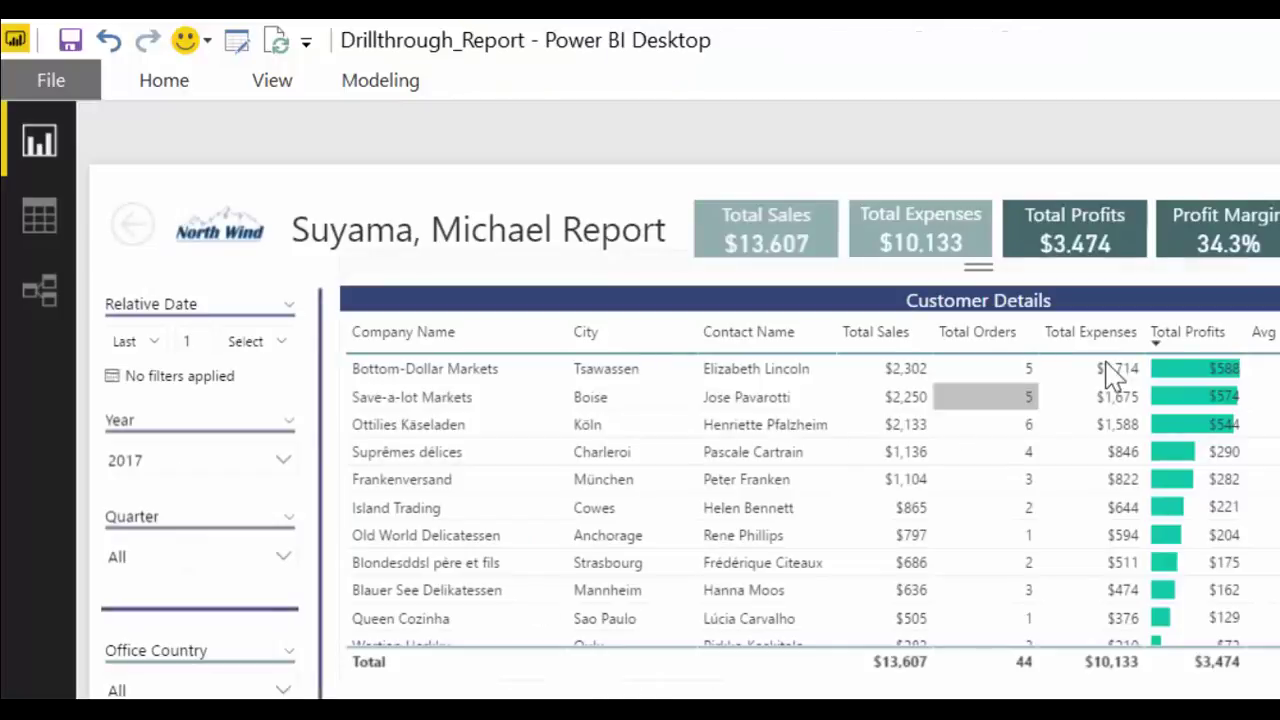
Step: Drill through on Bottom-Dollar Markets to Customer Details and nudge the sales chart up-left
right_click(432, 366)
mouse_move(648, 540)
click(772, 527)
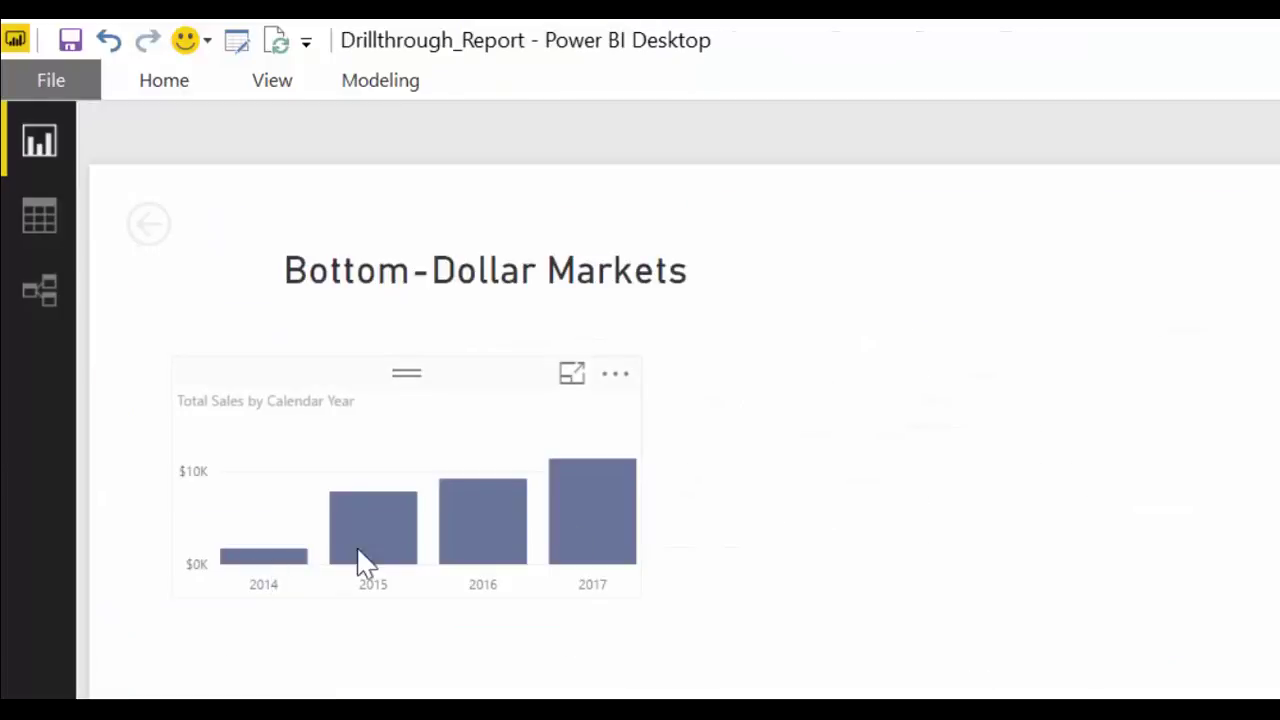
drag(335, 390, 346, 356)
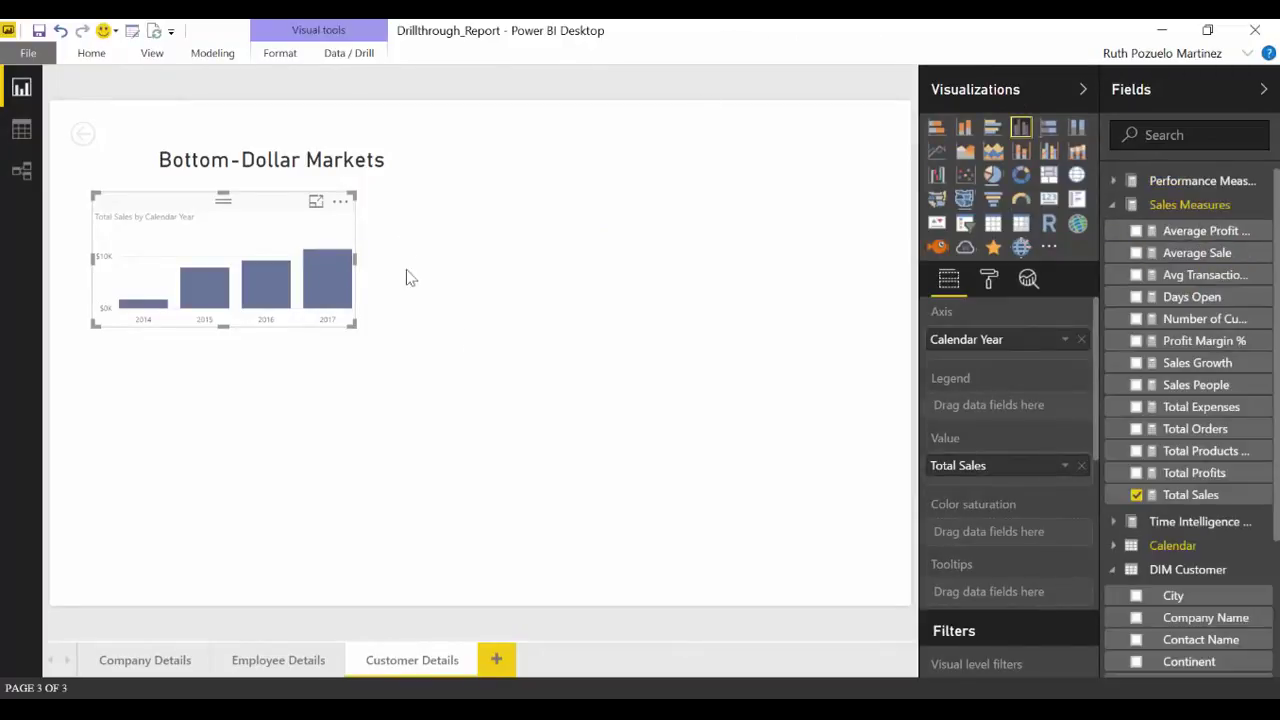
Step: Collapse the Company Name drillthrough filter card and go back to the Employee Details page
click(262, 666)
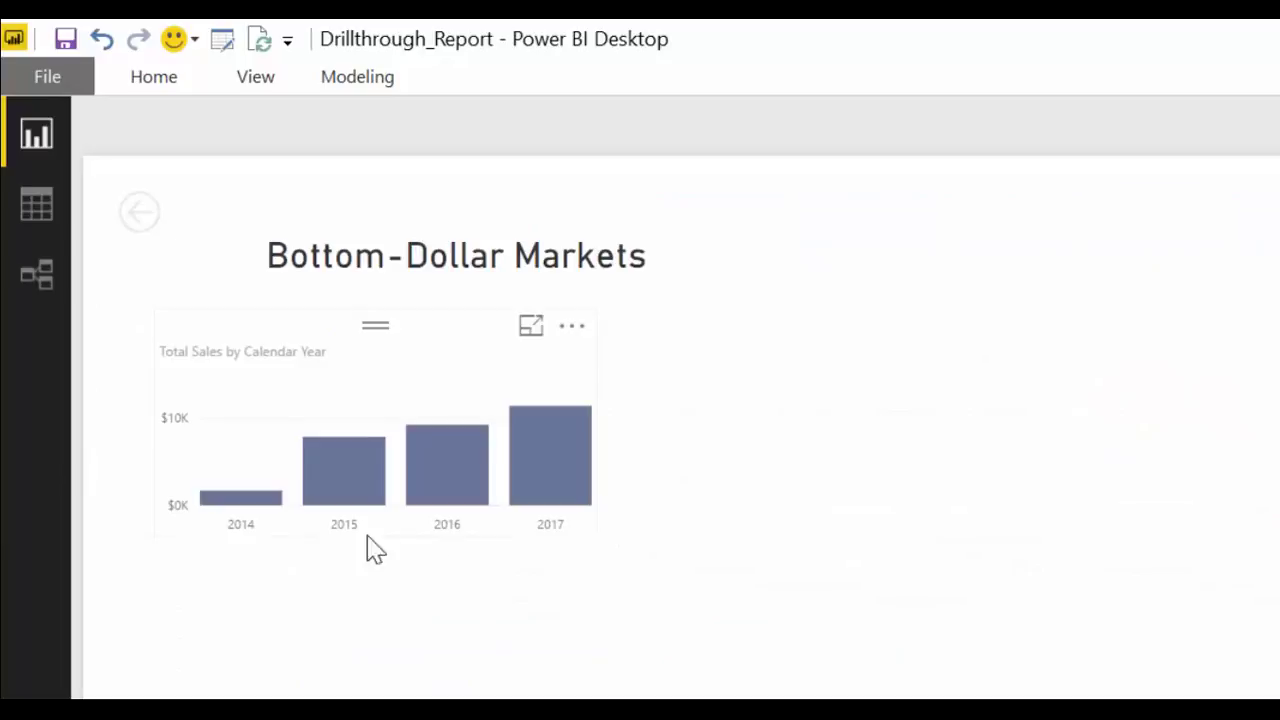
mouse_move(590, 495)
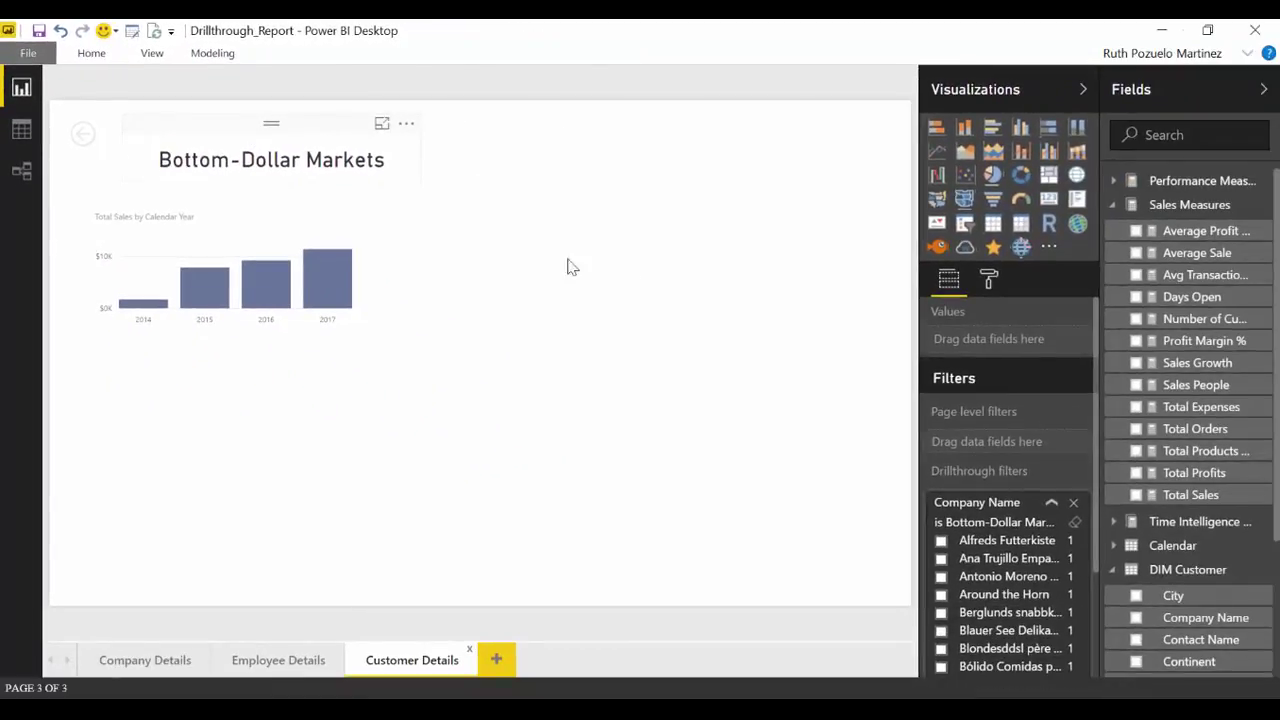
click(1050, 502)
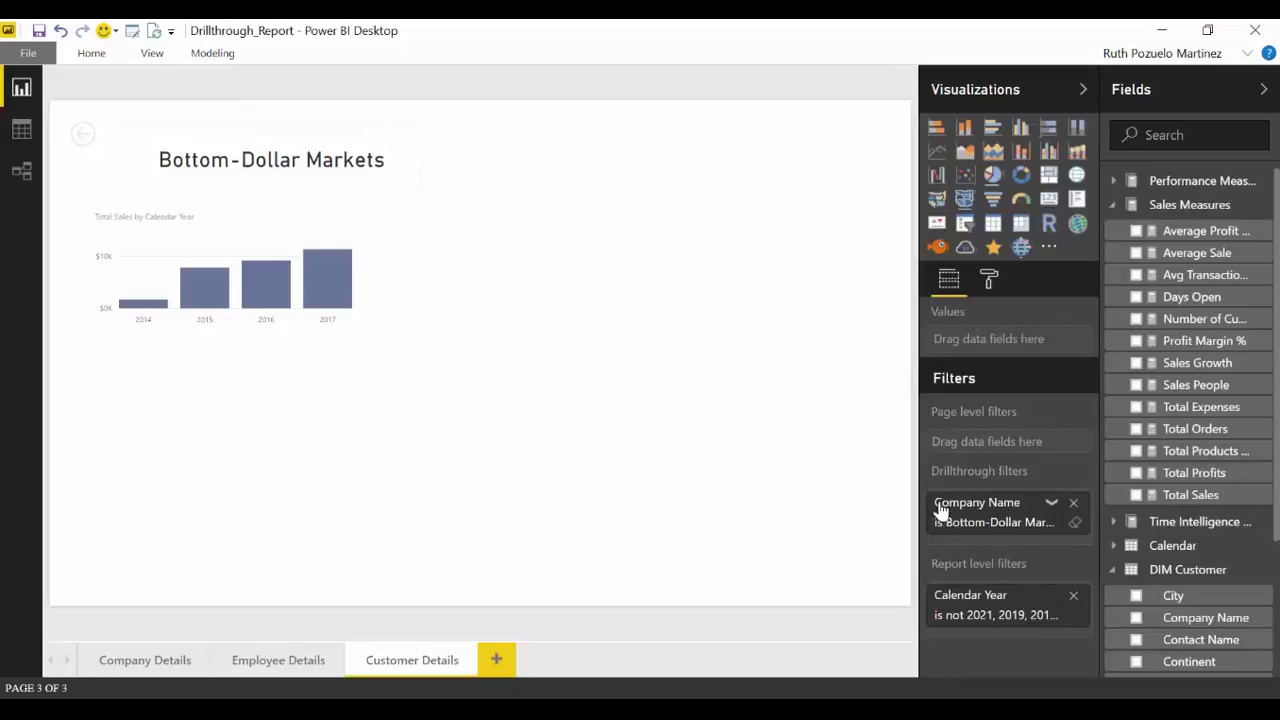
click(278, 673)
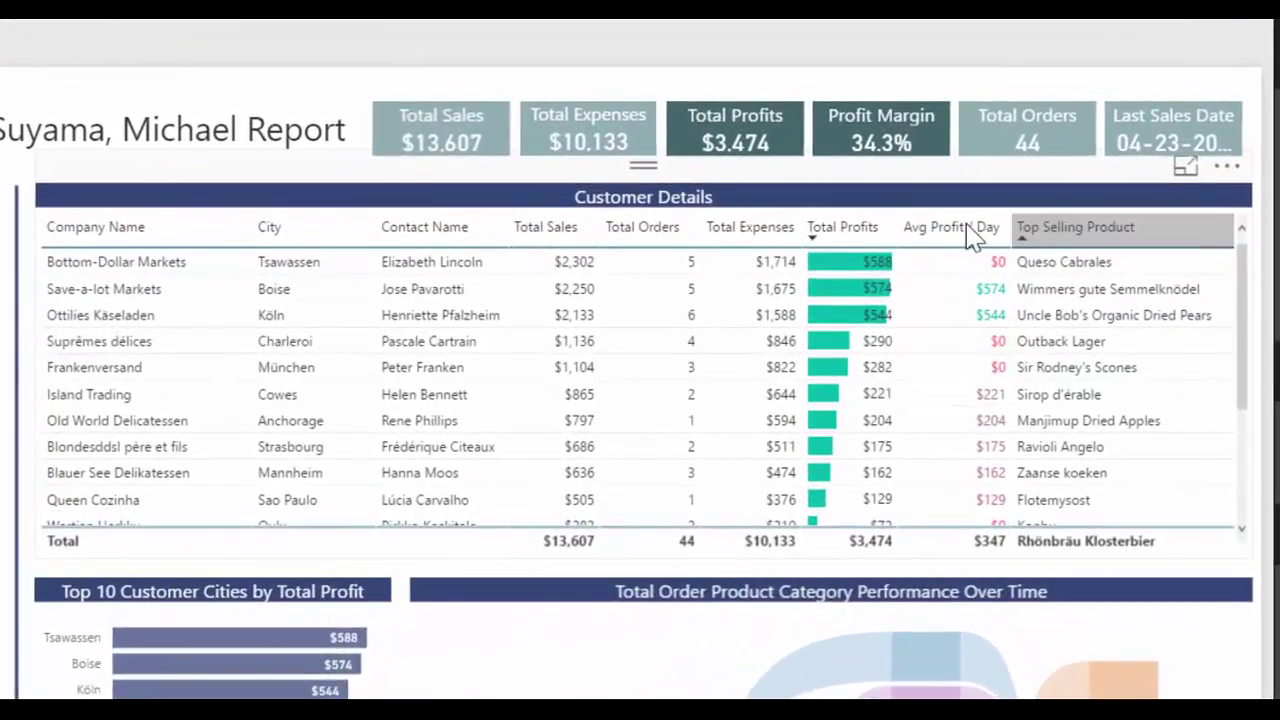
Step: Make DIM Product's Product Name the drillthrough field of Page 1, then return to Employee Details
right_click(181, 267)
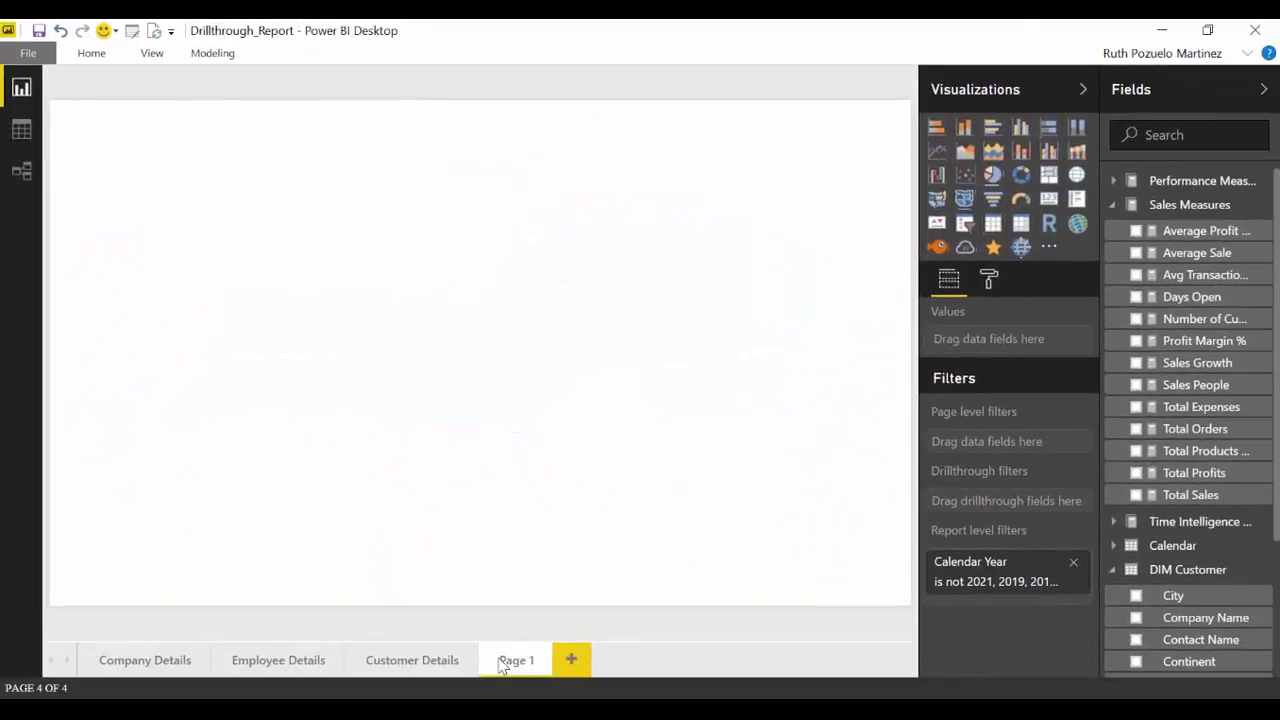
scroll(1128, 380, down, 5)
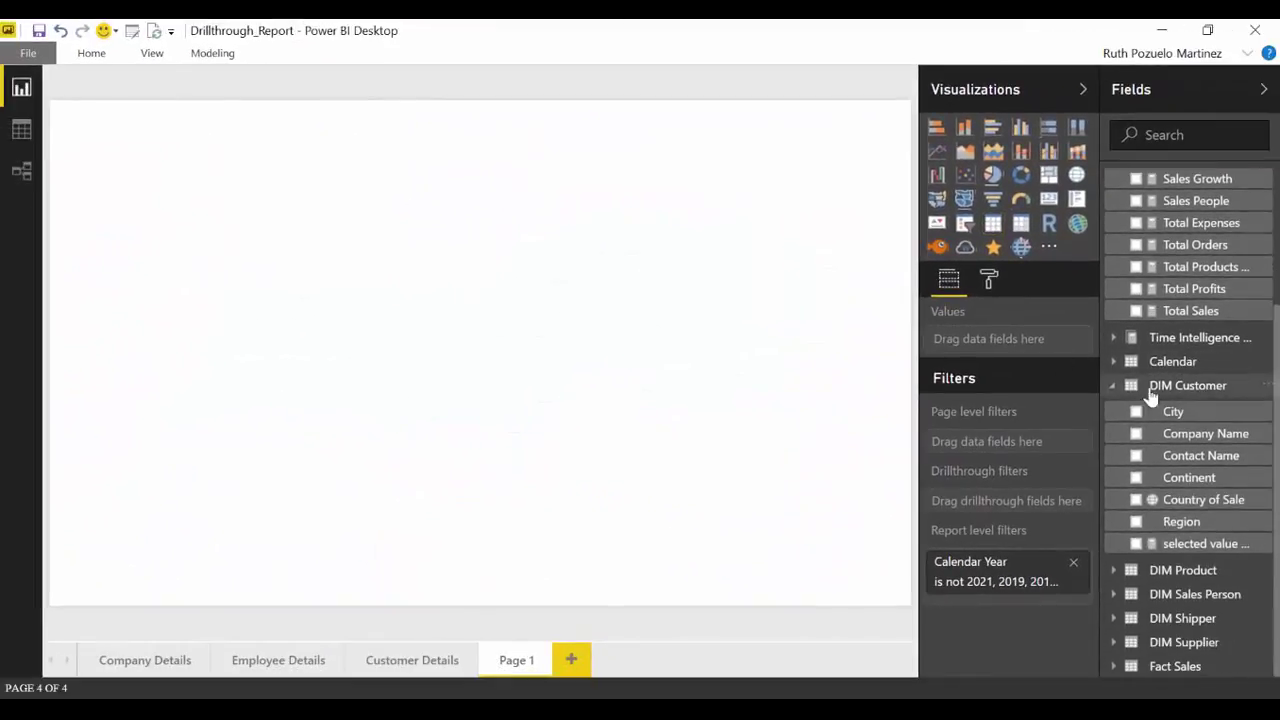
scroll(1137, 388, up, 4)
click(1186, 570)
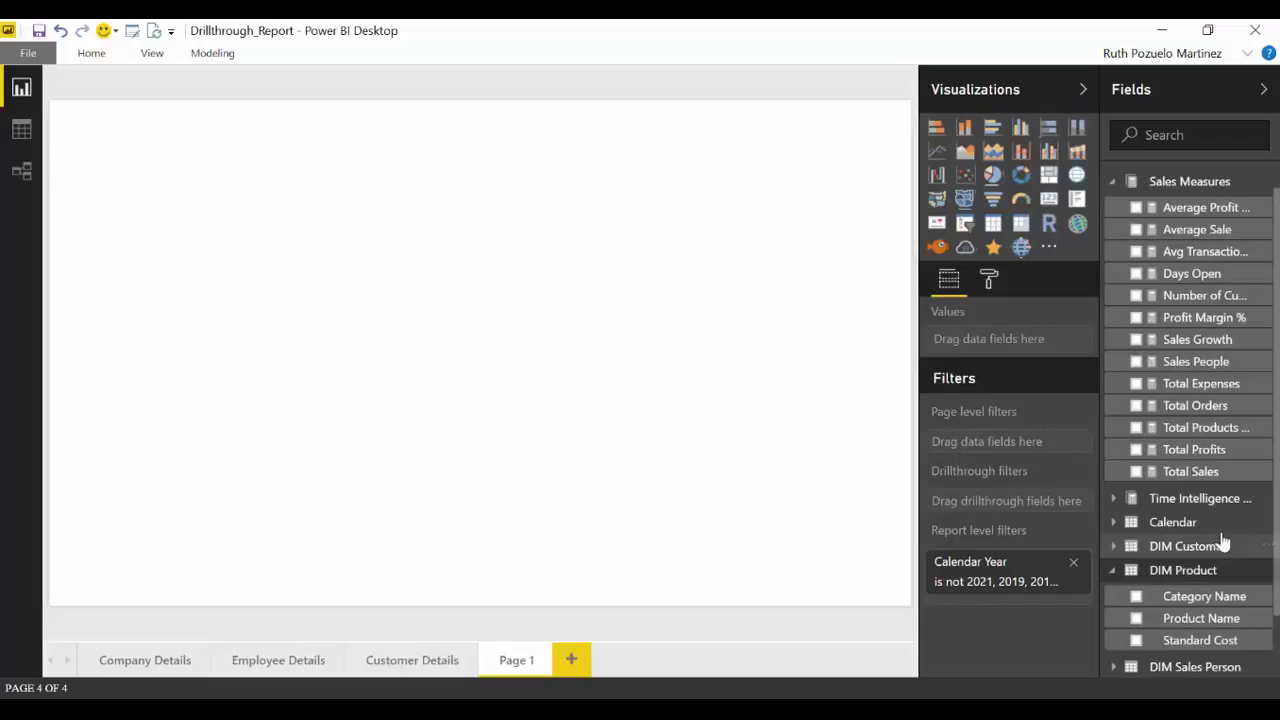
scroll(1211, 566, down, 1)
drag(1211, 551, 1019, 498)
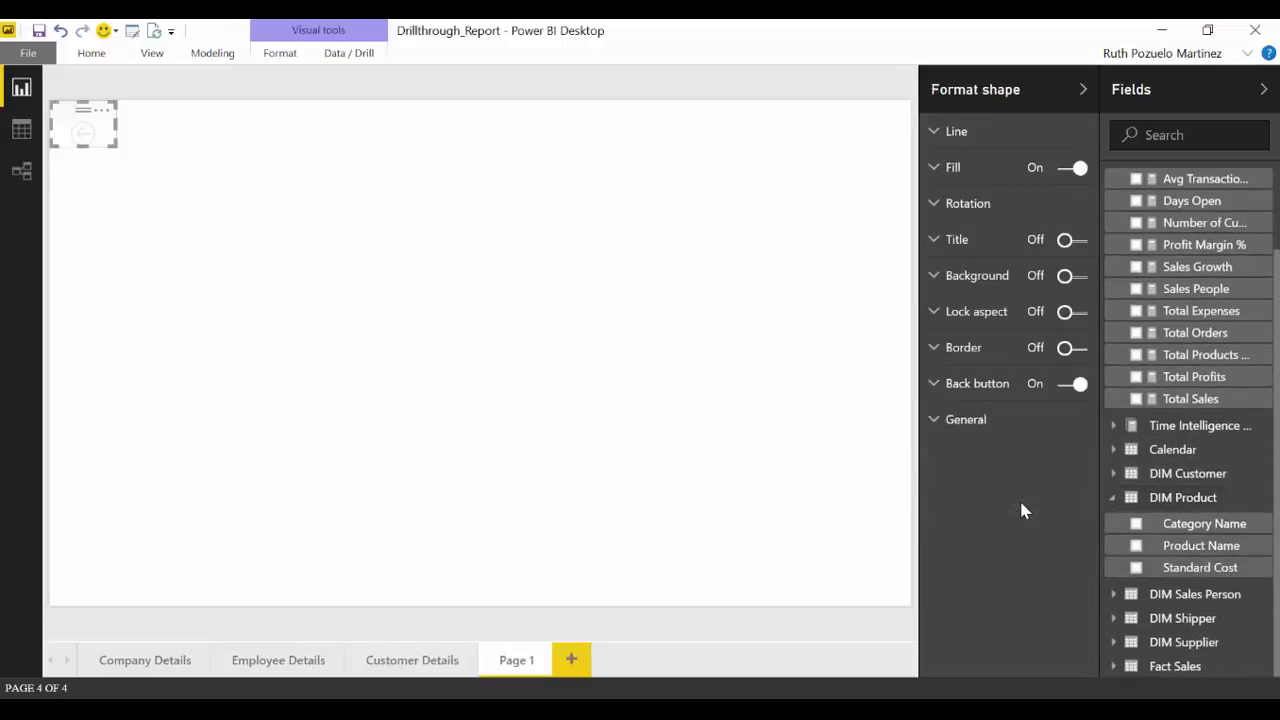
click(275, 662)
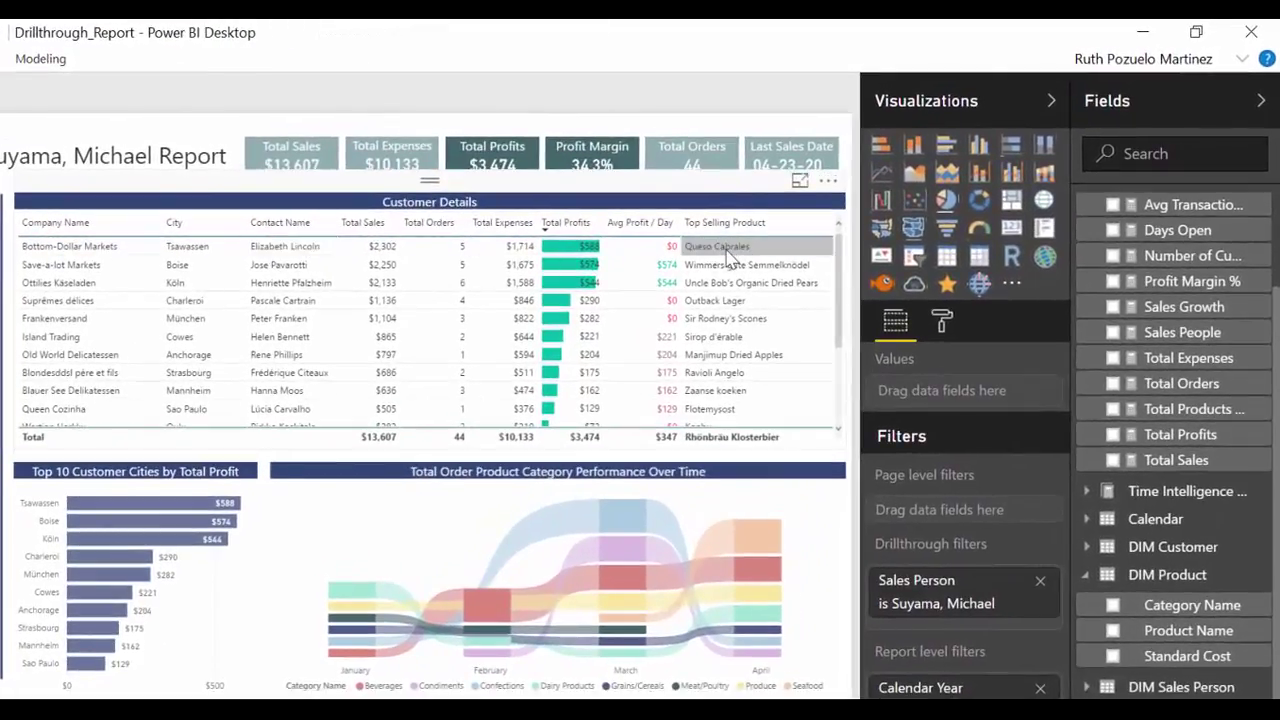
Step: Add Product Name as a customer table column and check a product cell's Drillthrough menu
right_click(730, 258)
mouse_move(800, 362)
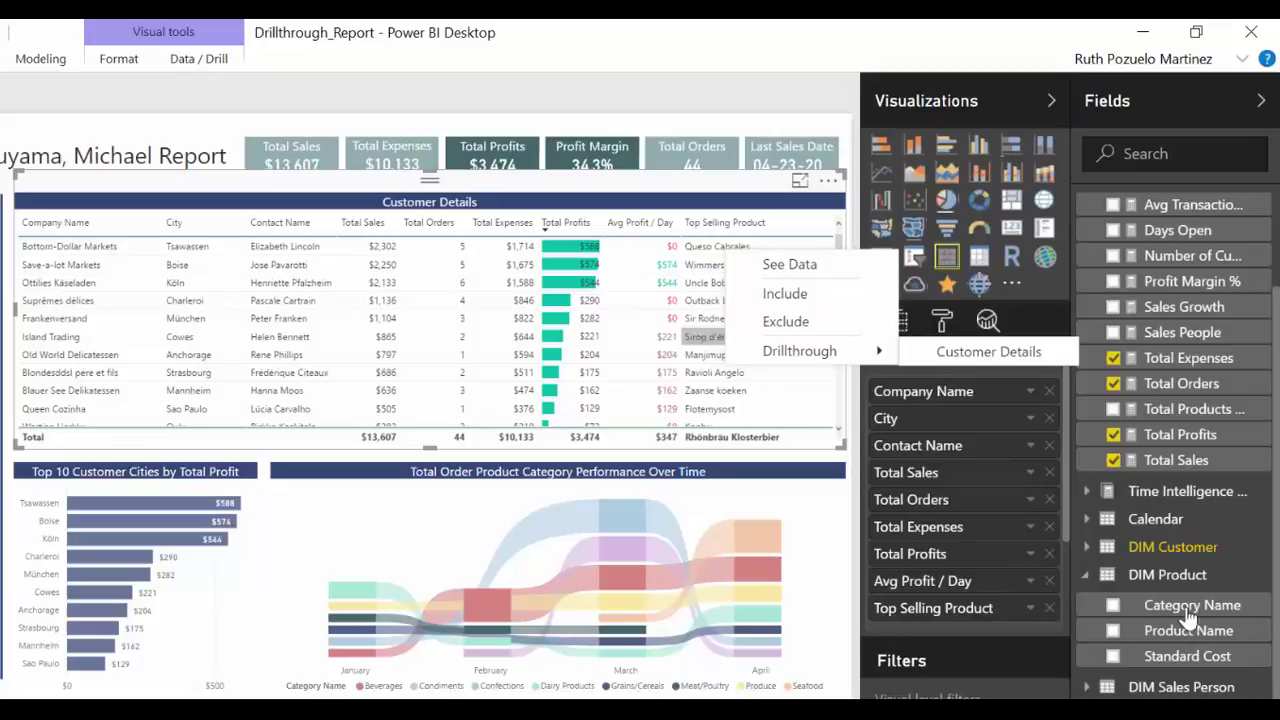
drag(1188, 630, 1000, 634)
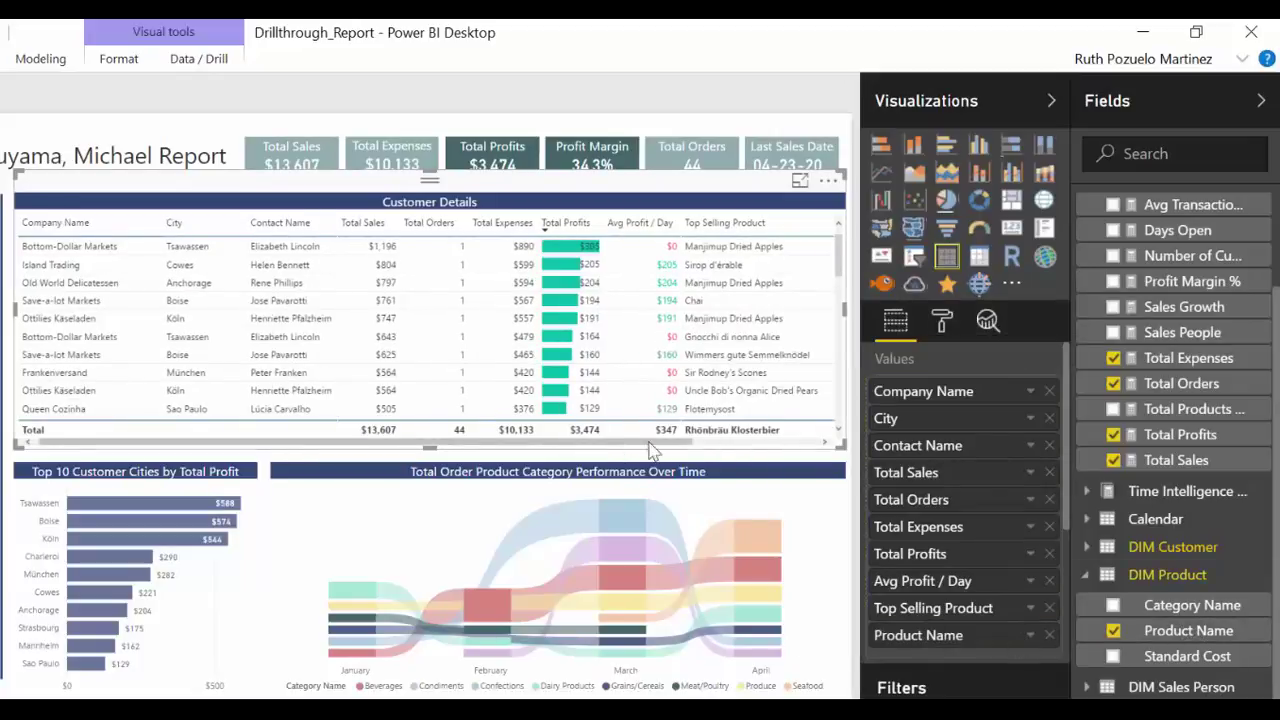
drag(650, 446, 790, 446)
right_click(730, 248)
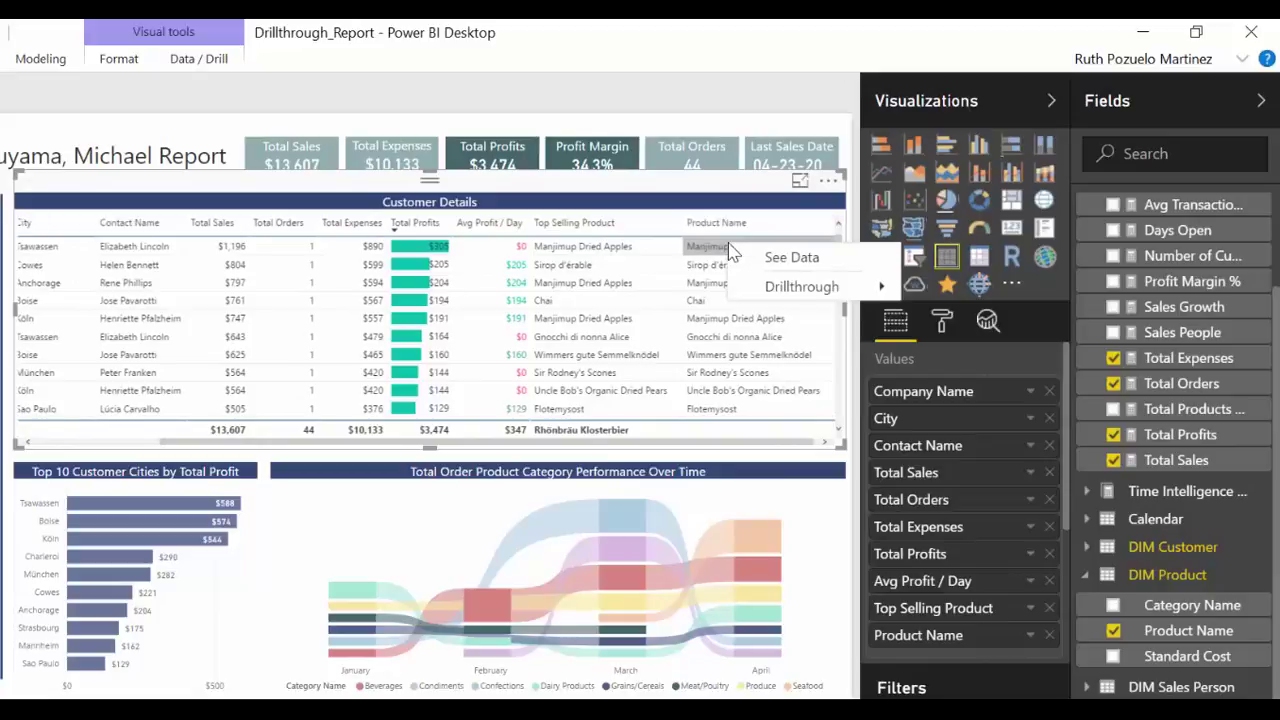
mouse_move(783, 286)
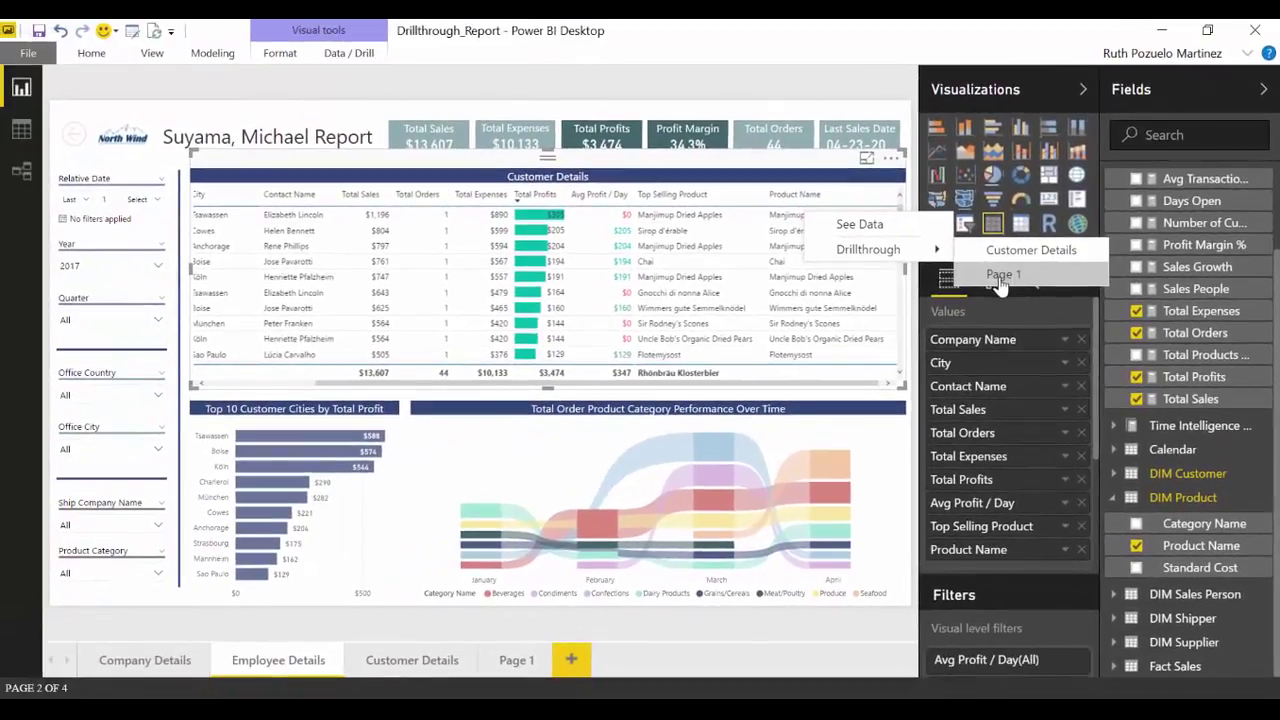
Step: Rename the Page 1 tab to 'Product Details'
double_click(515, 660)
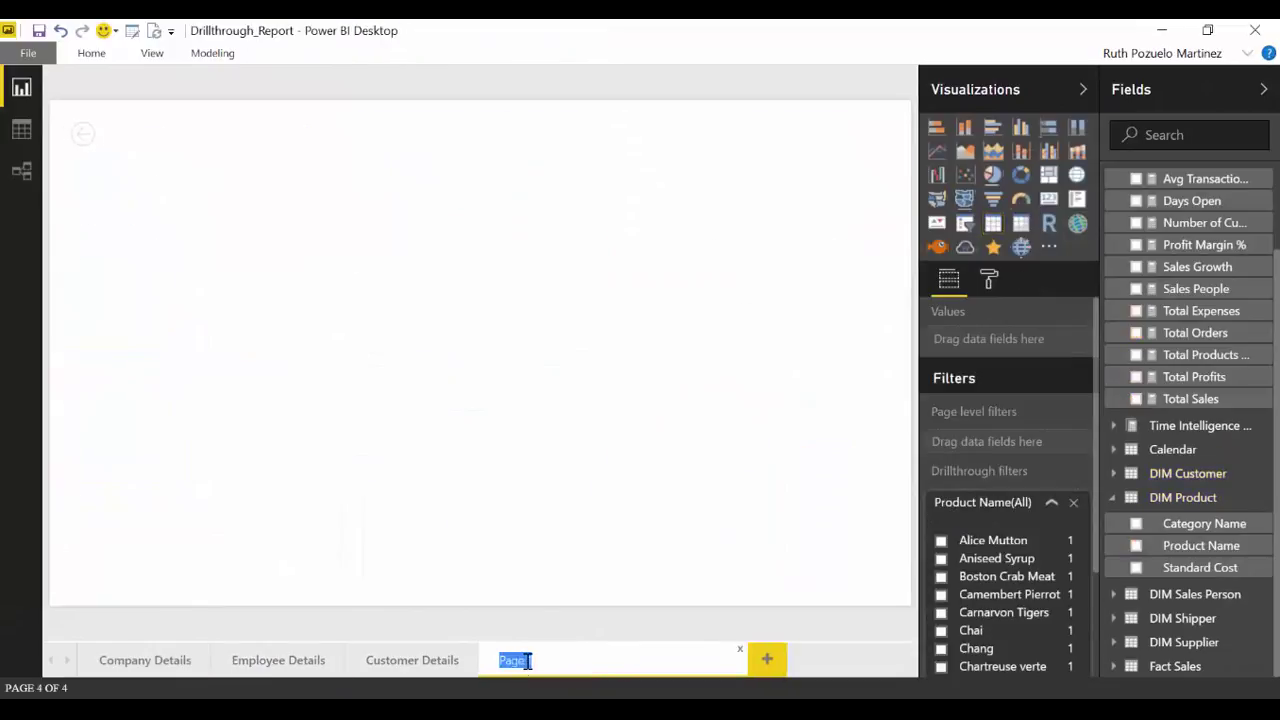
text(Product Details)
key(Return)
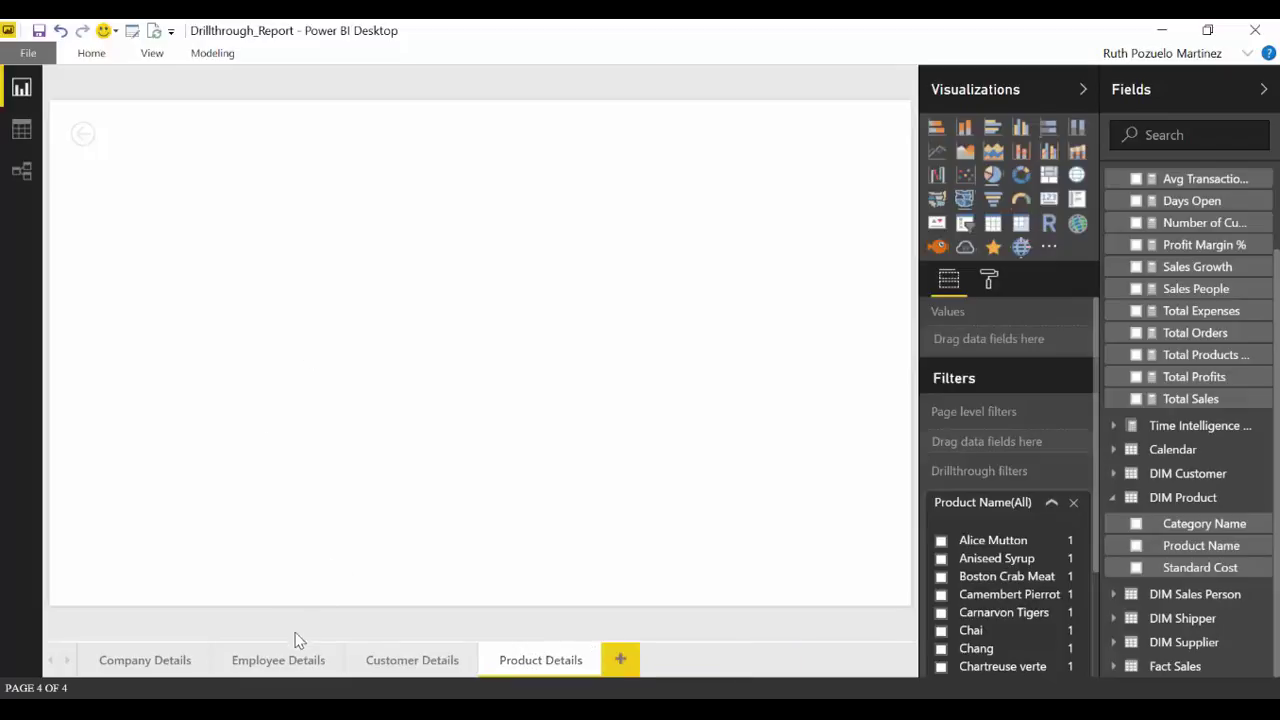
Step: From Employee Details, drill through a product row to Product Details, then return
click(294, 666)
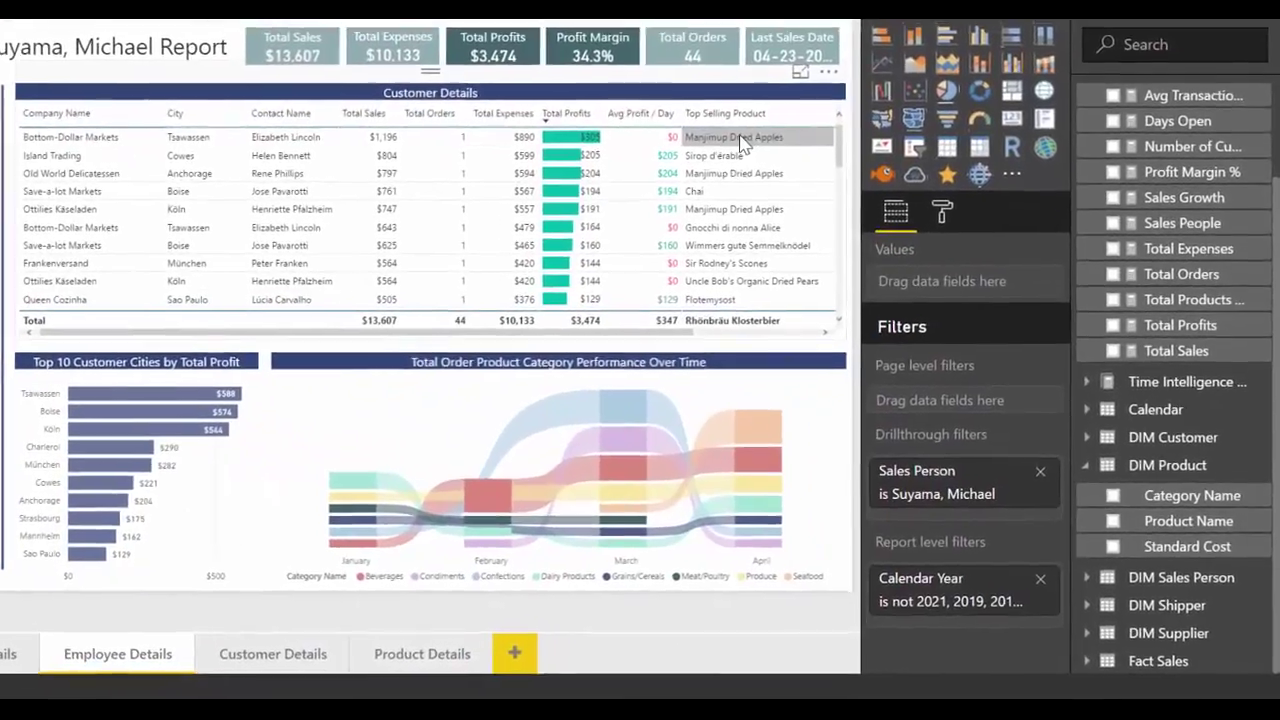
right_click(815, 220)
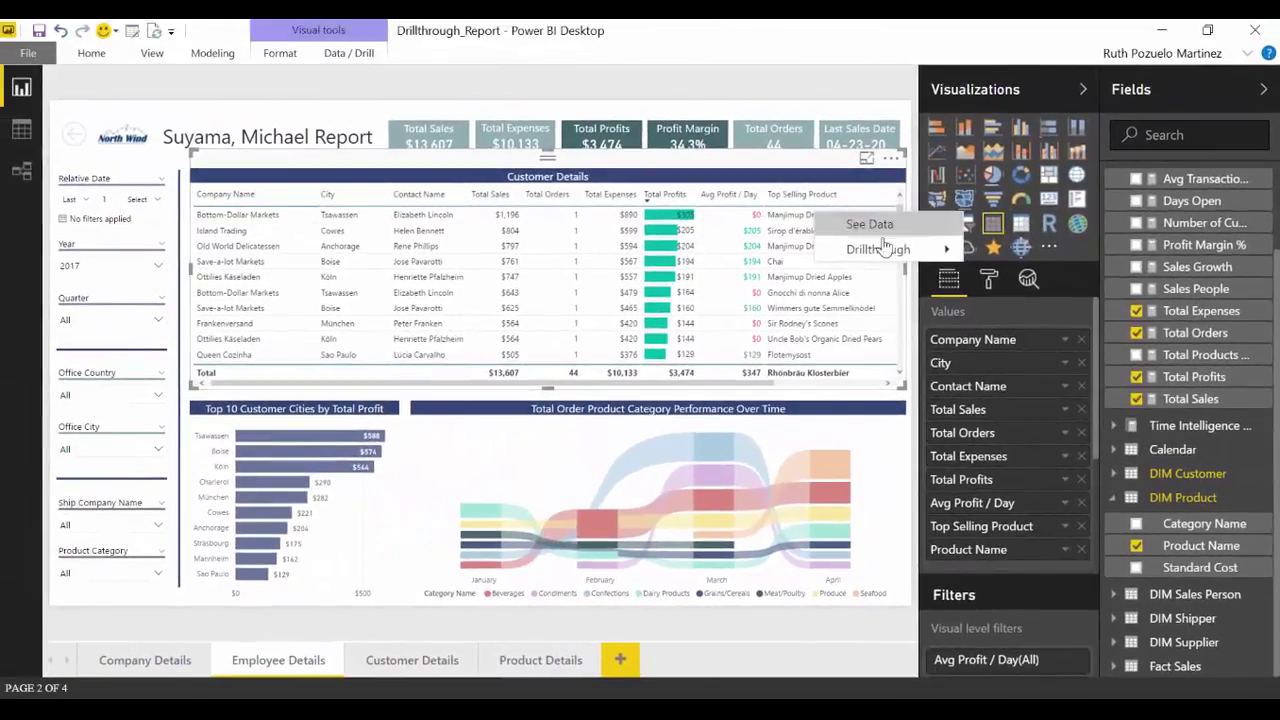
mouse_move(863, 222)
click(1040, 276)
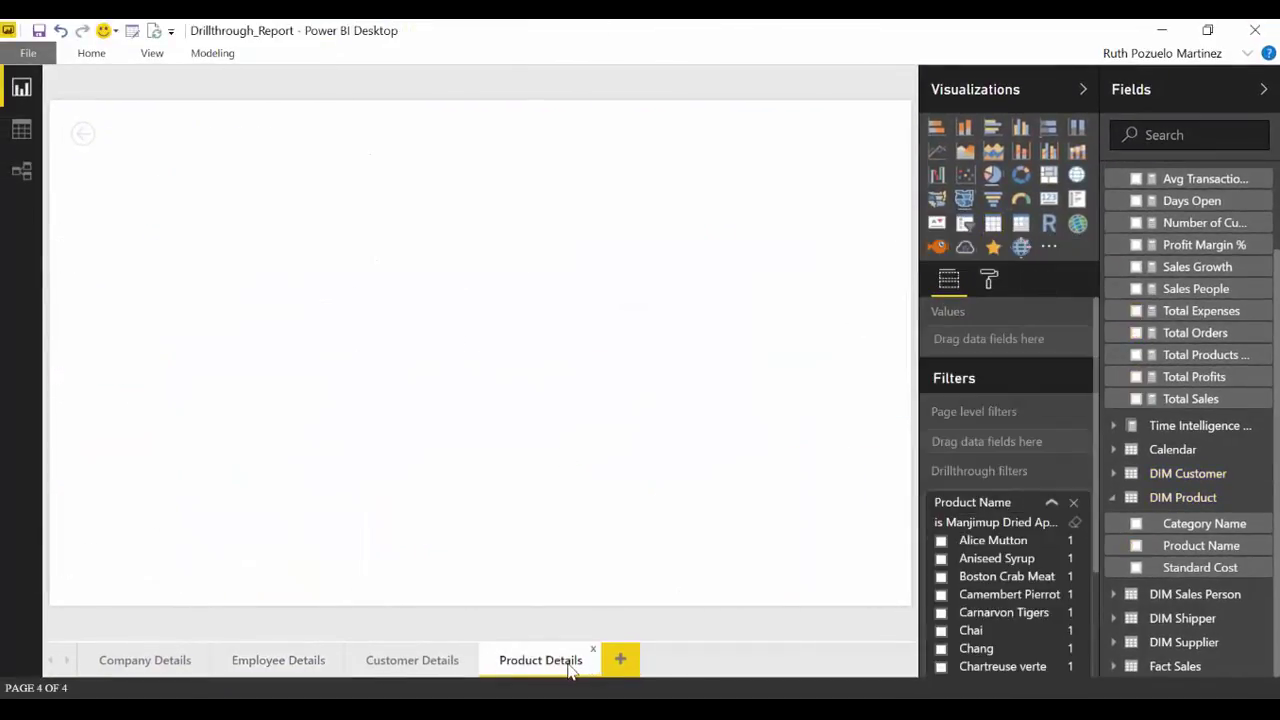
click(288, 660)
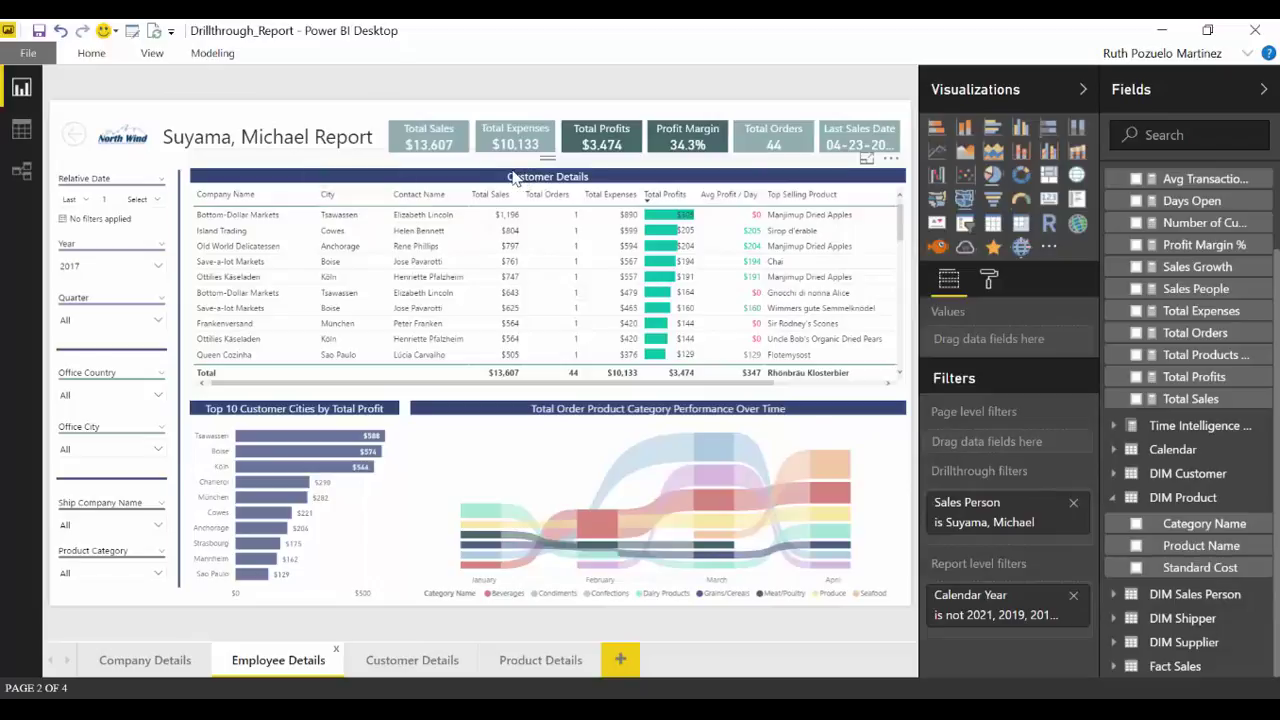
Step: Select the Customer Details table and start dragging DIM Product's Product Name onto it
click(414, 369)
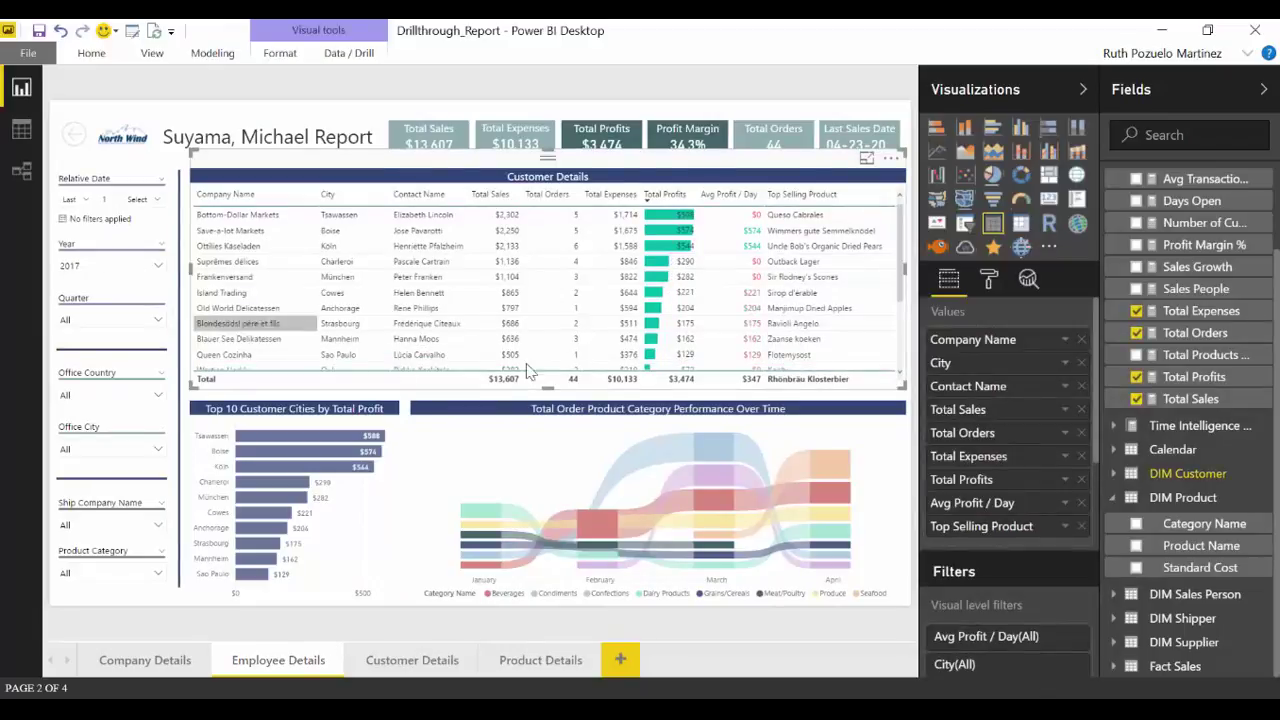
scroll(1046, 423, down, 3)
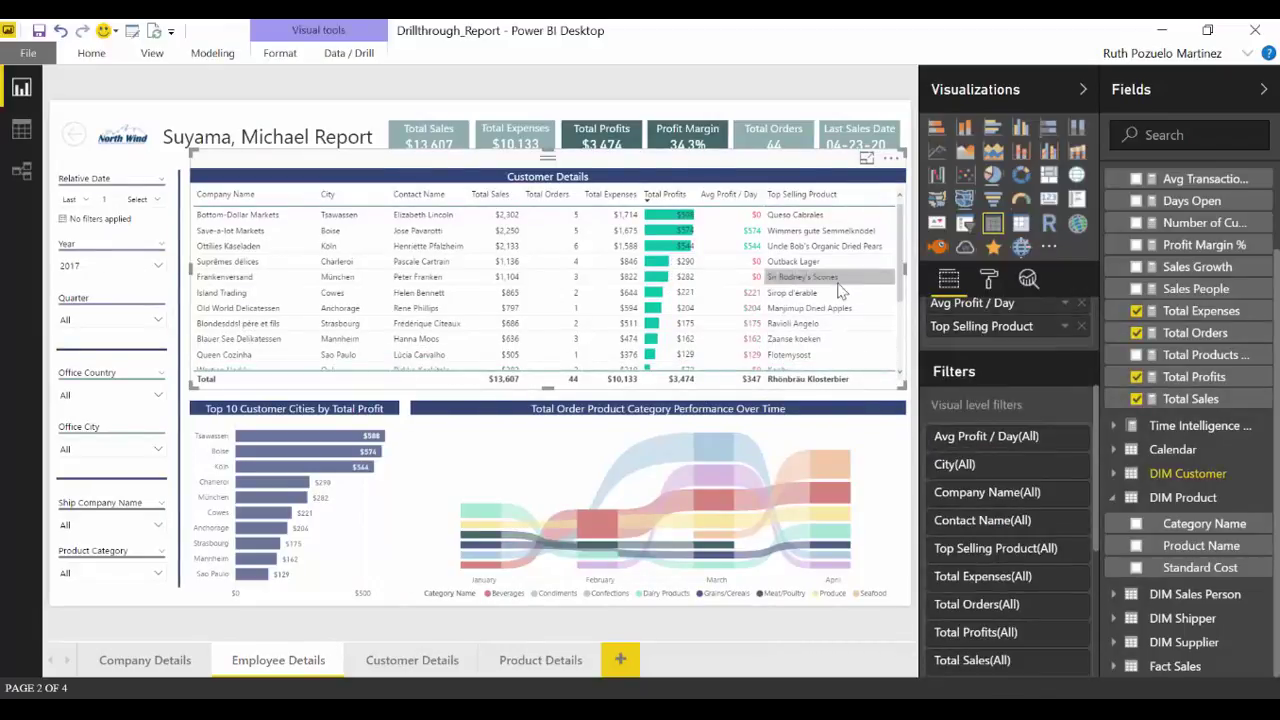
scroll(977, 380, up, 3)
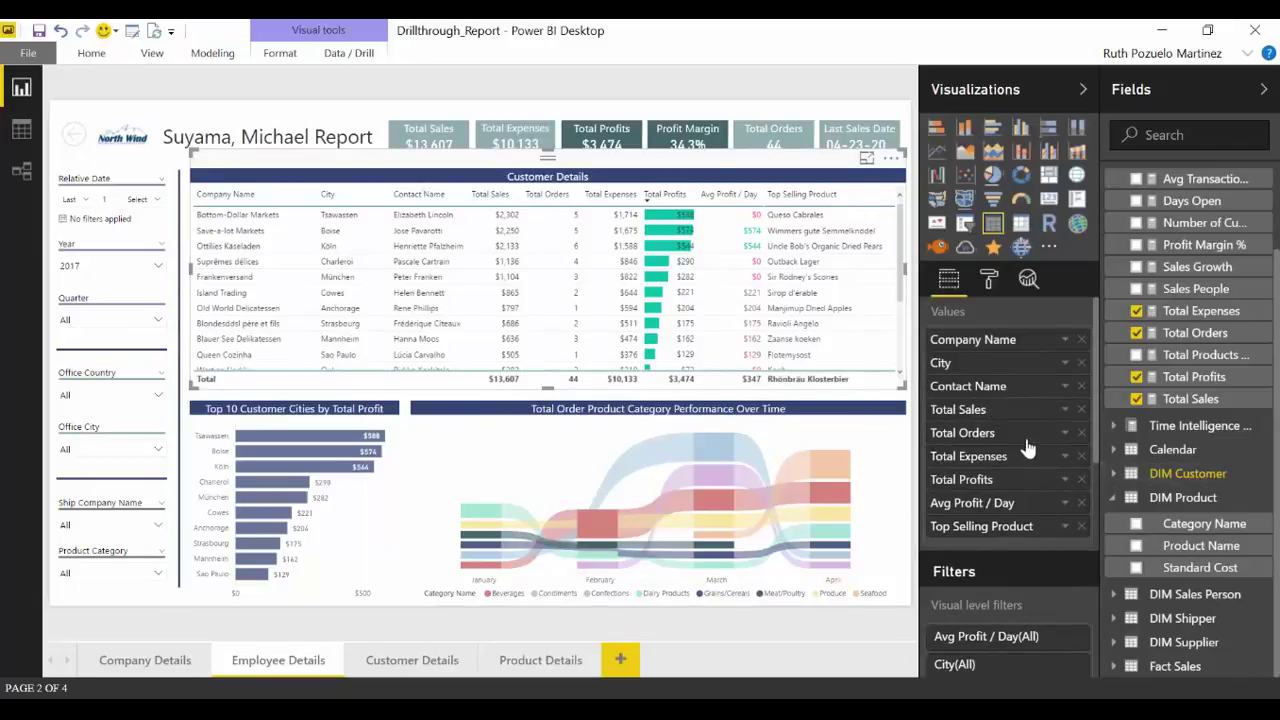
scroll(1010, 470, down, 3)
drag(1195, 545, 1160, 552)
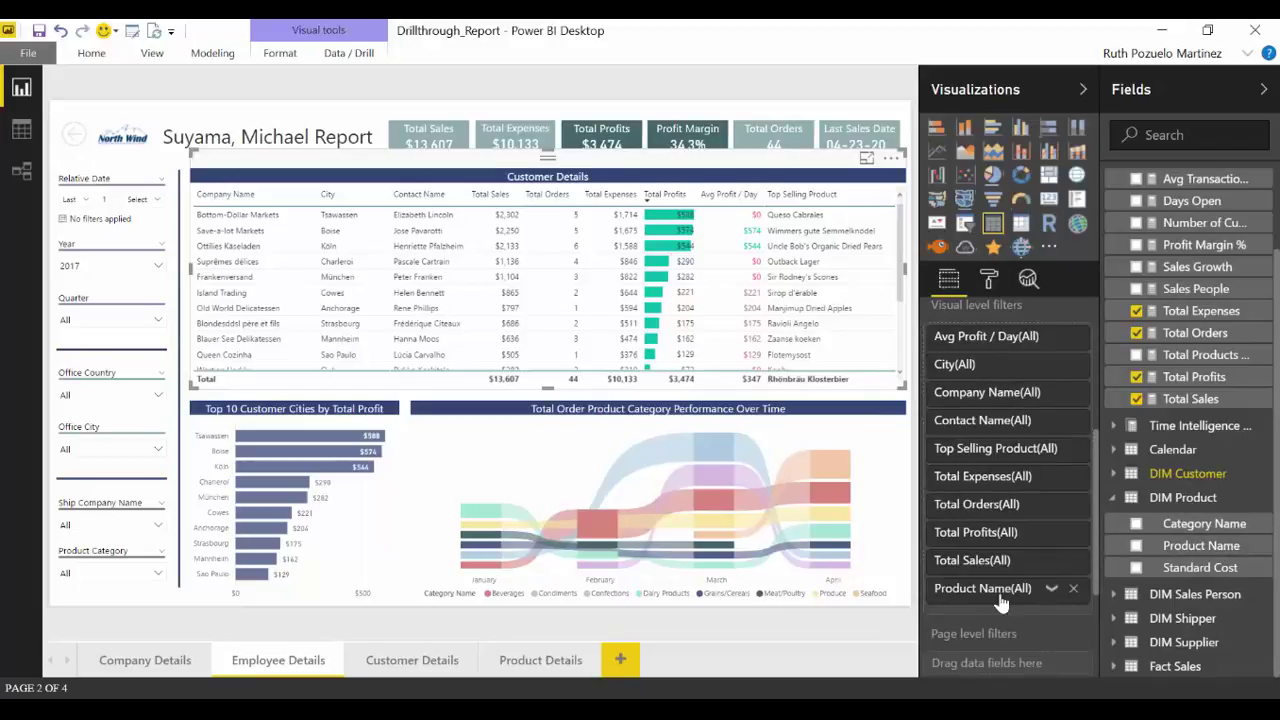
Step: Check the table's drillthrough targets, then drop Product Name into the Values well and bring the new column into view
right_click(809, 256)
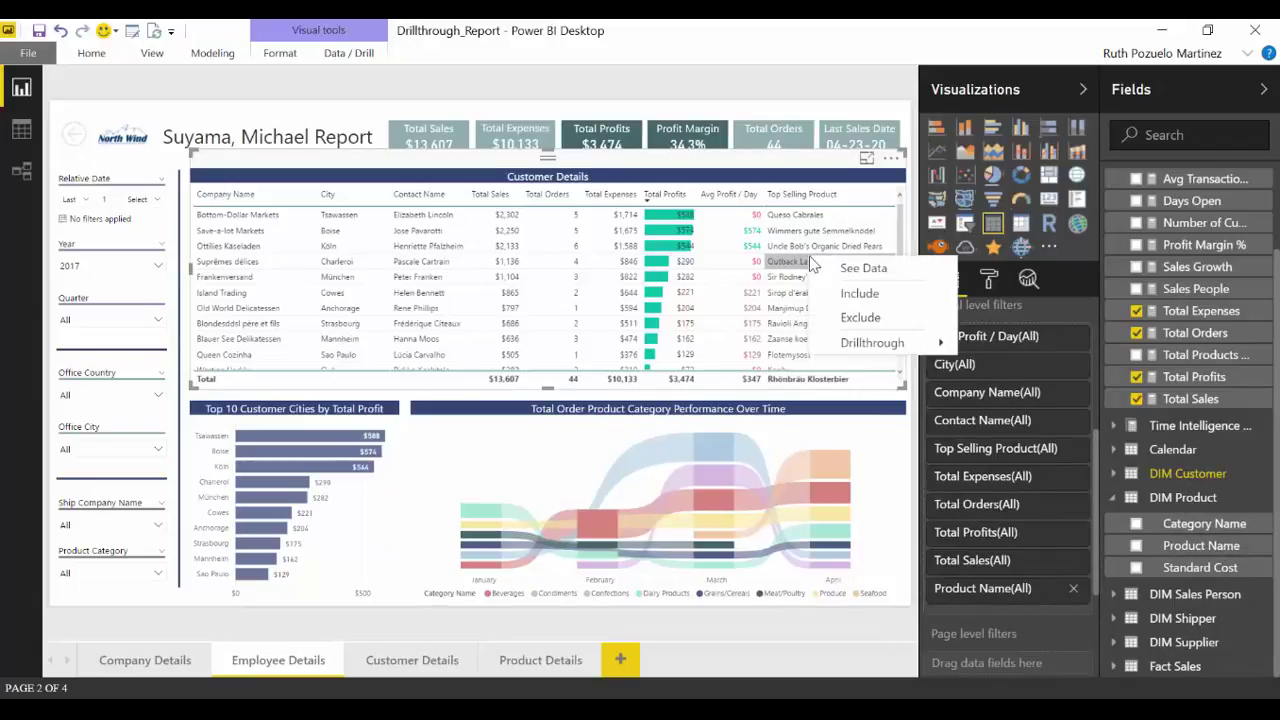
mouse_move(862, 343)
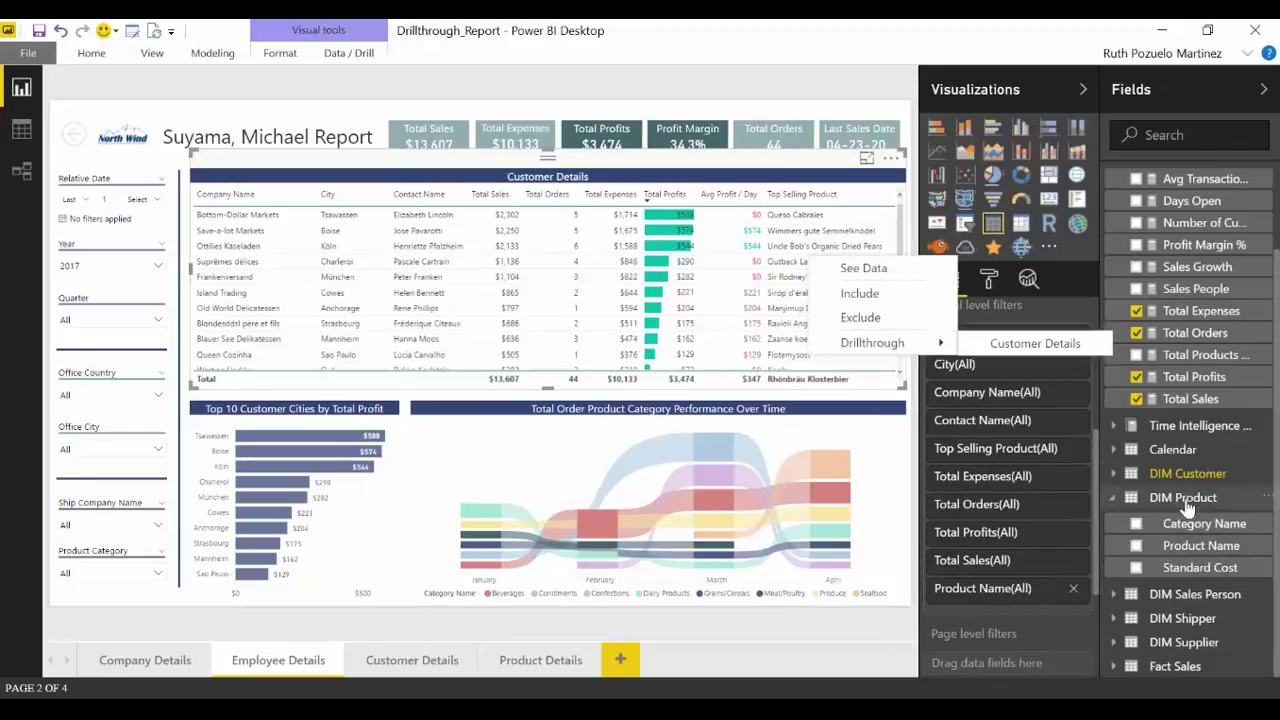
scroll(1232, 593, up, 2)
scroll(1128, 566, down, 2)
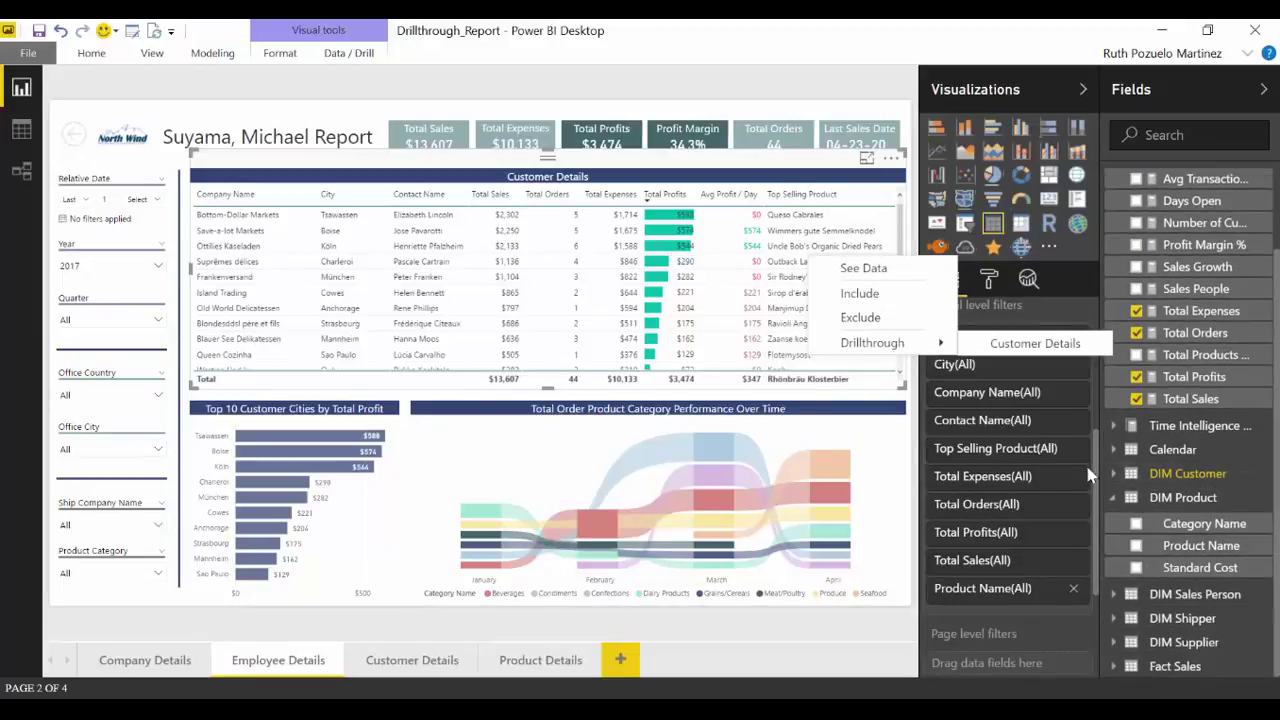
scroll(1095, 463, up, 2)
drag(1185, 548, 990, 458)
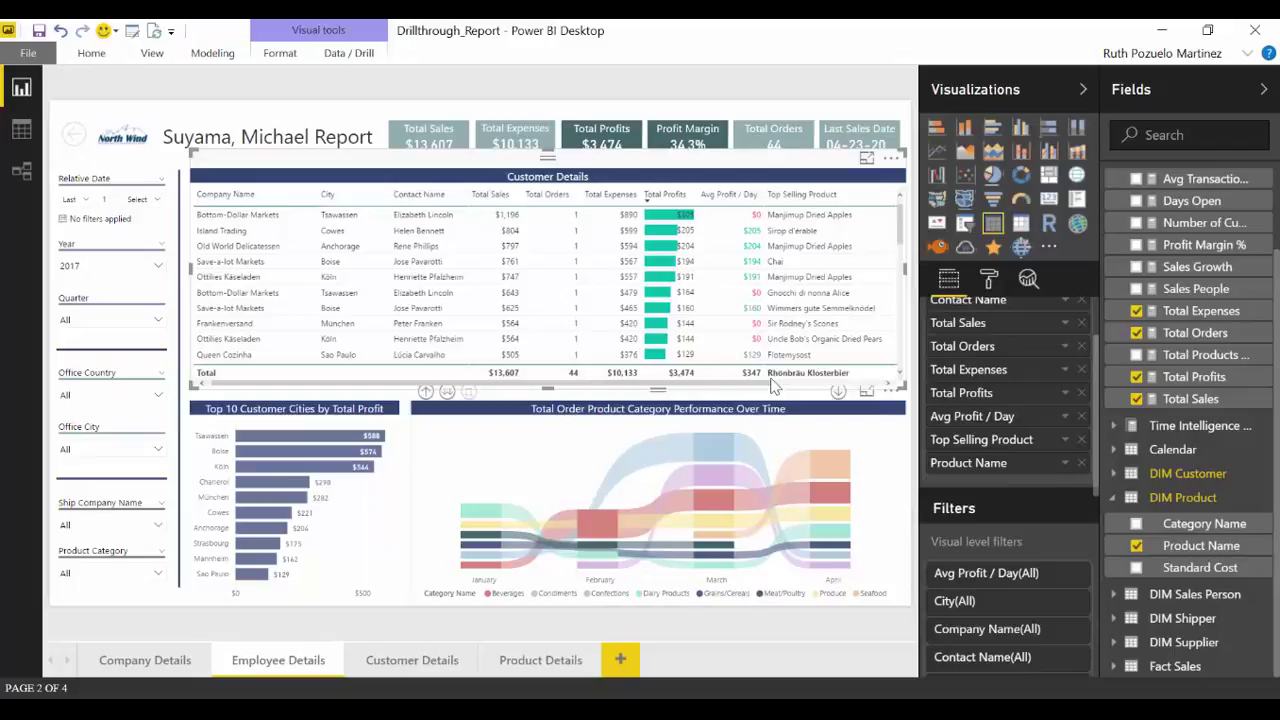
drag(495, 384, 601, 384)
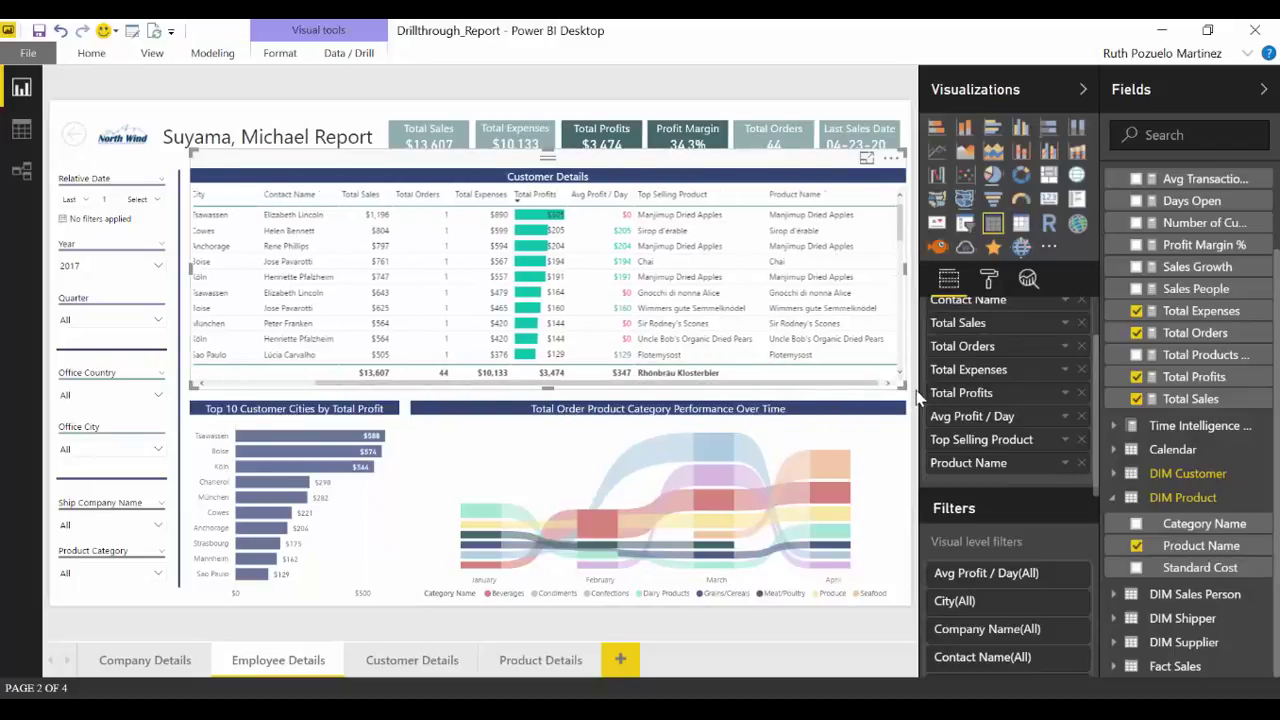
click(913, 397)
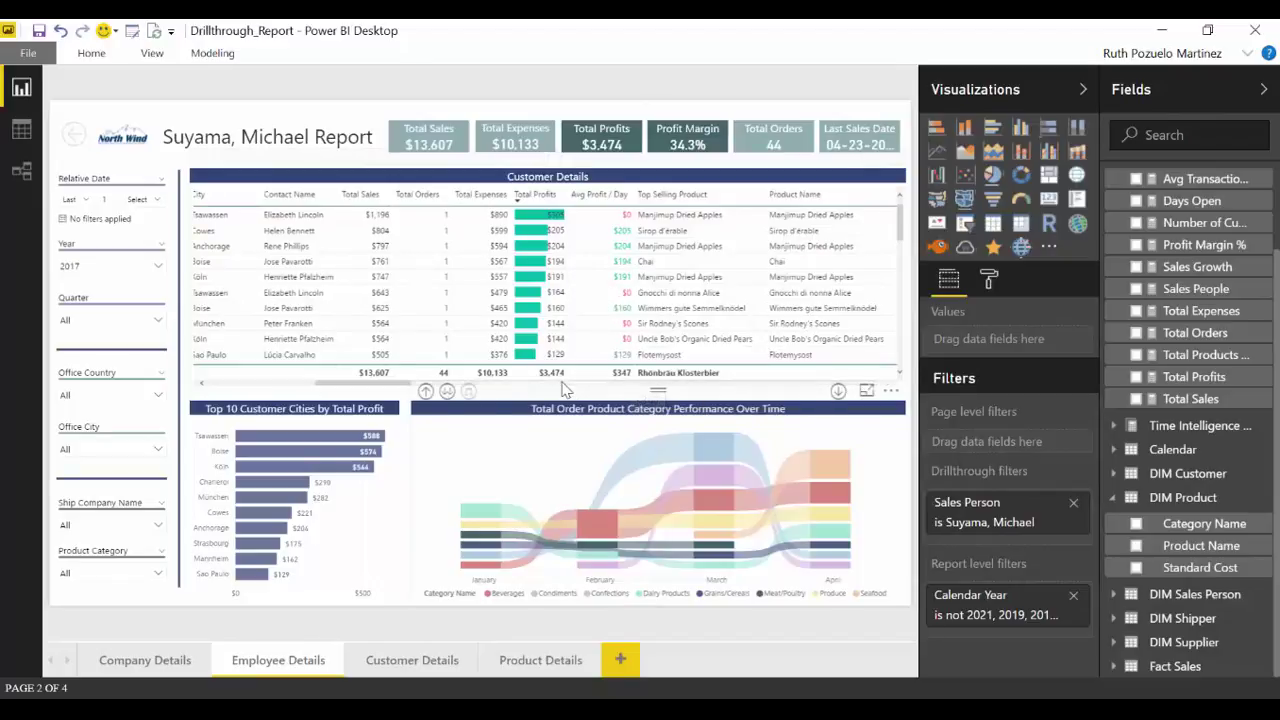
drag(542, 392, 598, 400)
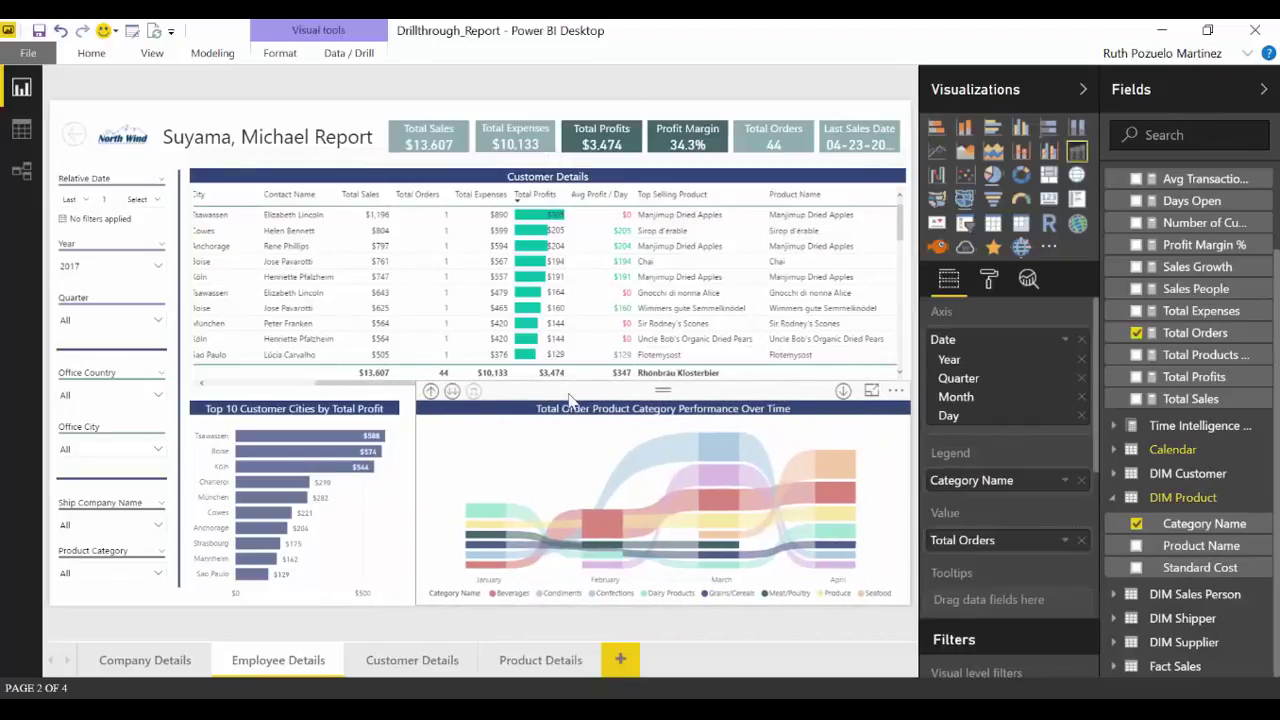
click(374, 391)
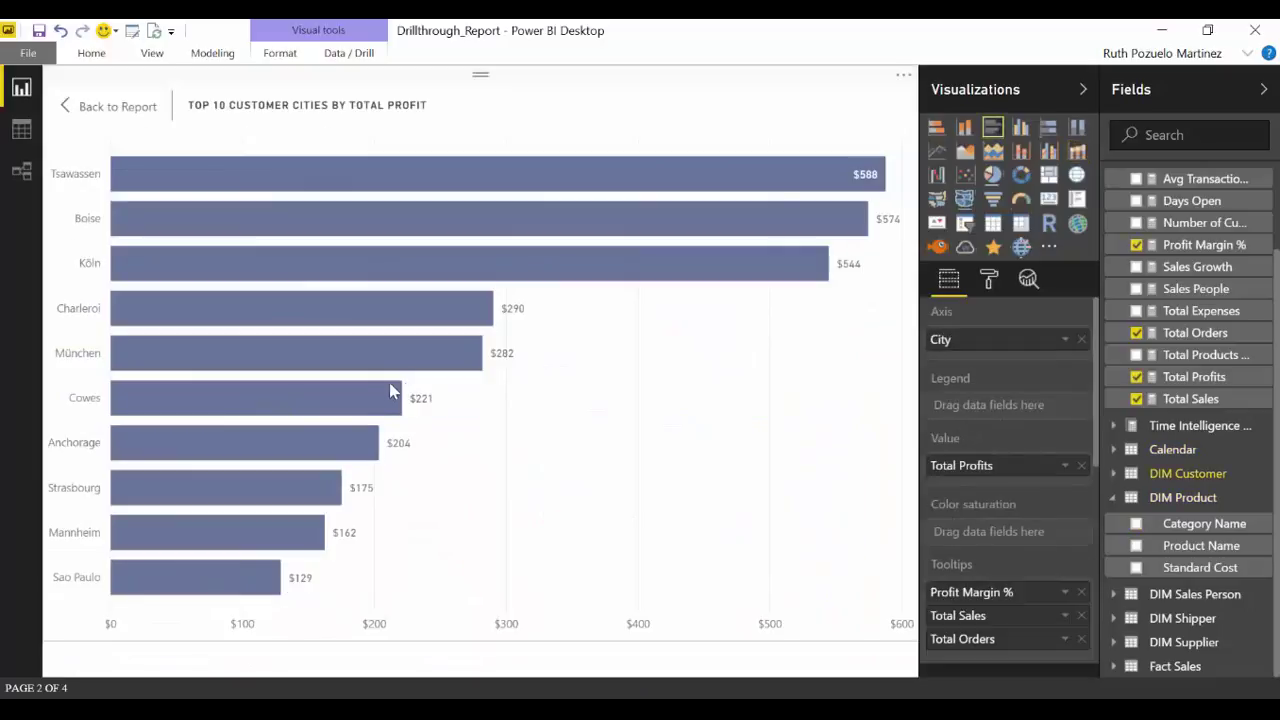
click(124, 110)
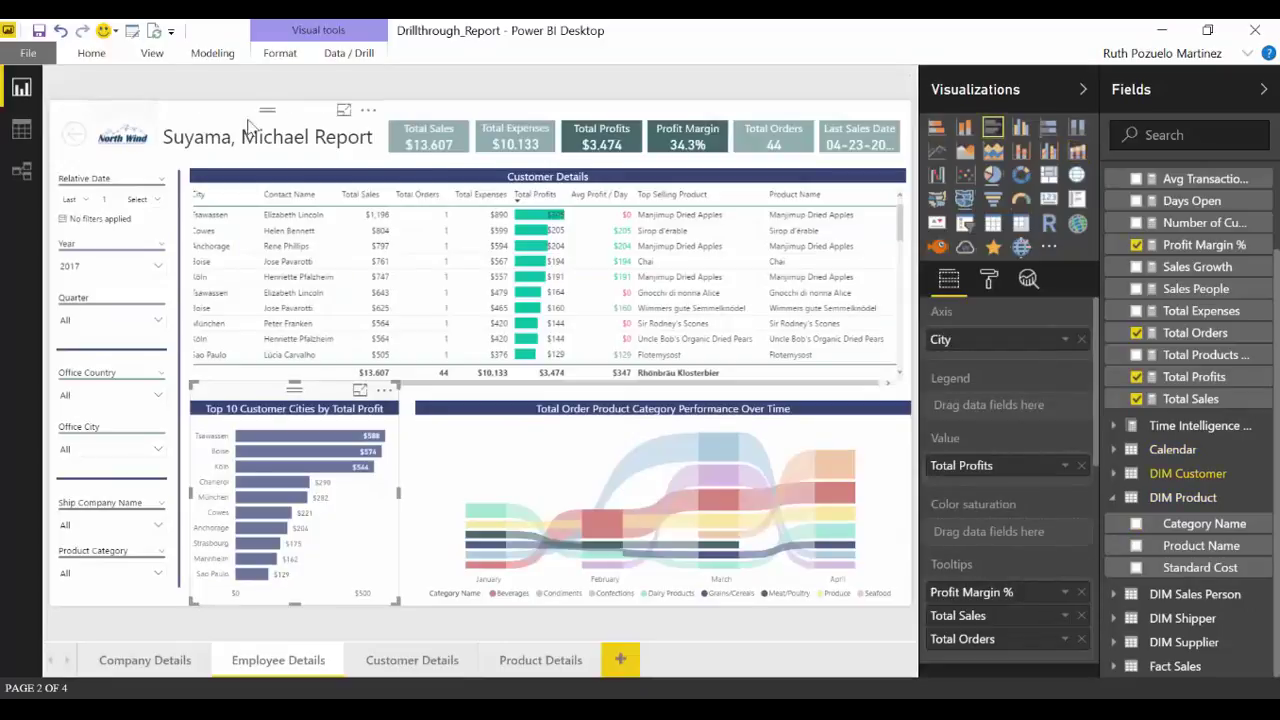